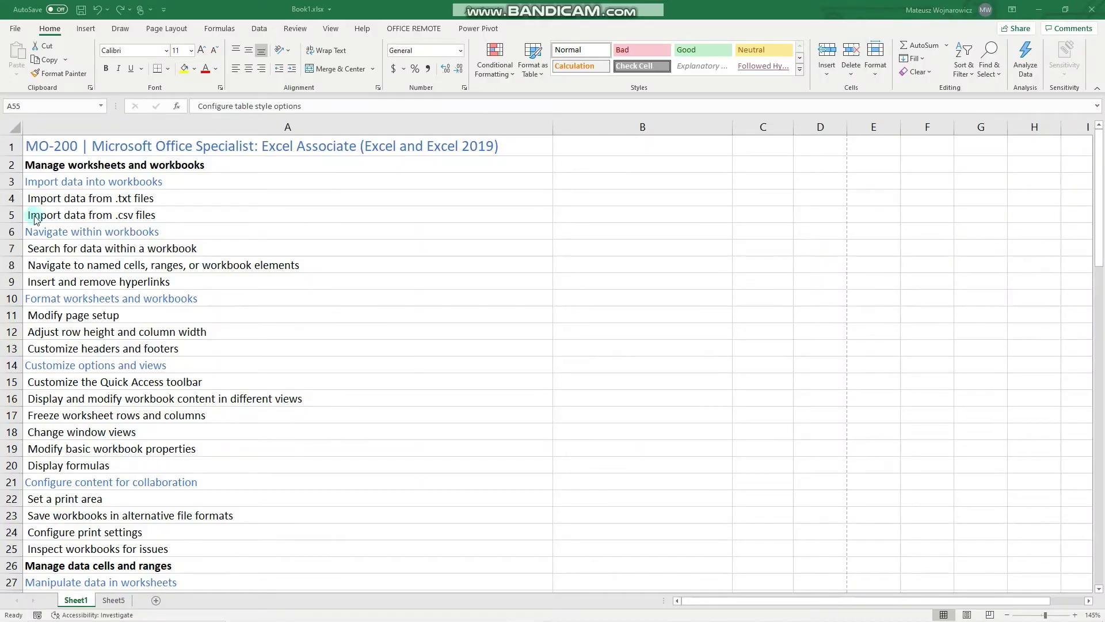
Review the Sheet1 table topics in A54–A56: table rows/columns, table style options and total rows
left_click(66, 146)
scroll(134, 229, "down", 11)
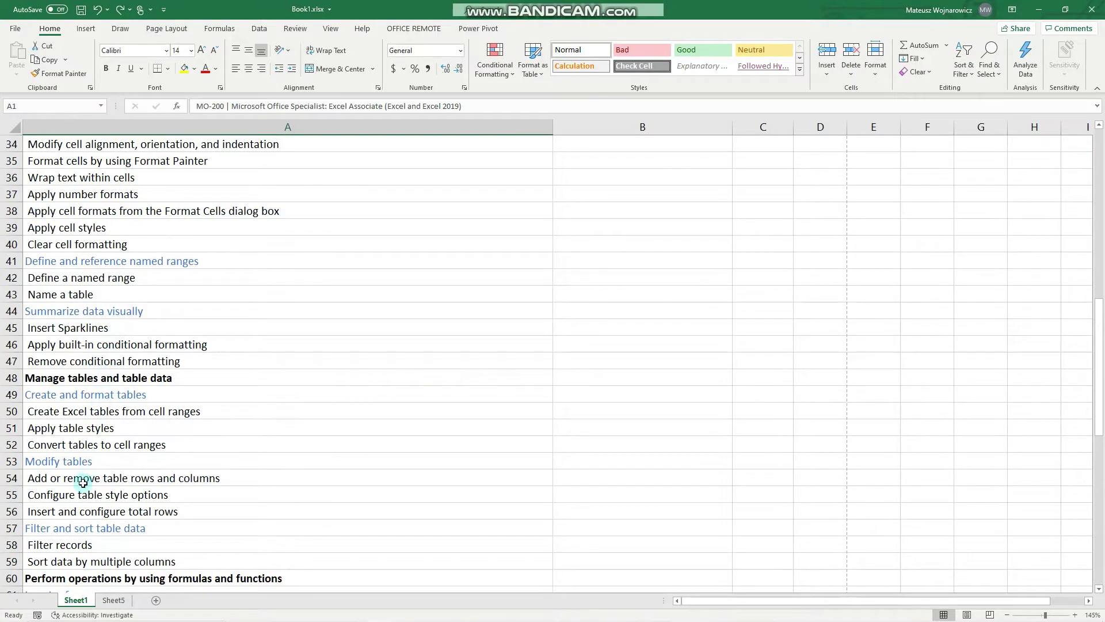
left_click(80, 479)
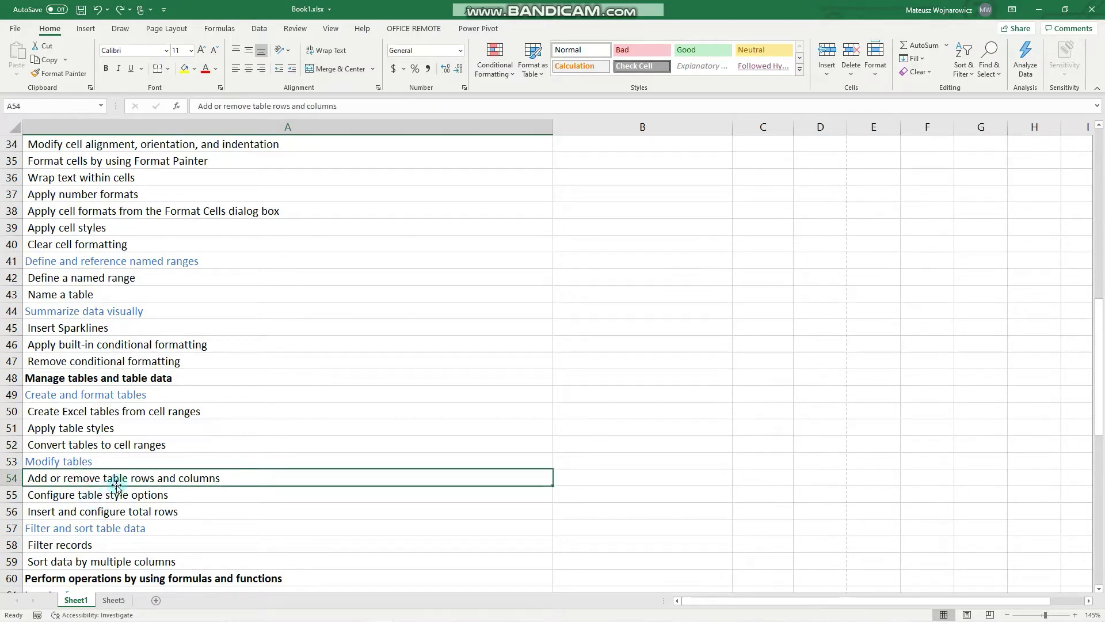
left_click(61, 493)
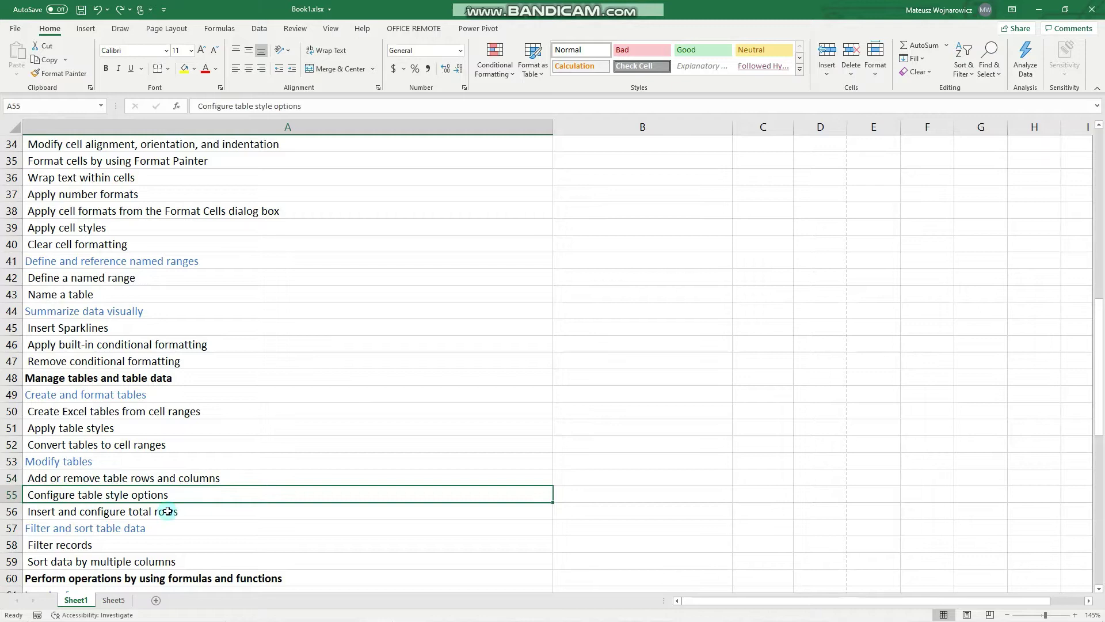
left_click(87, 510)
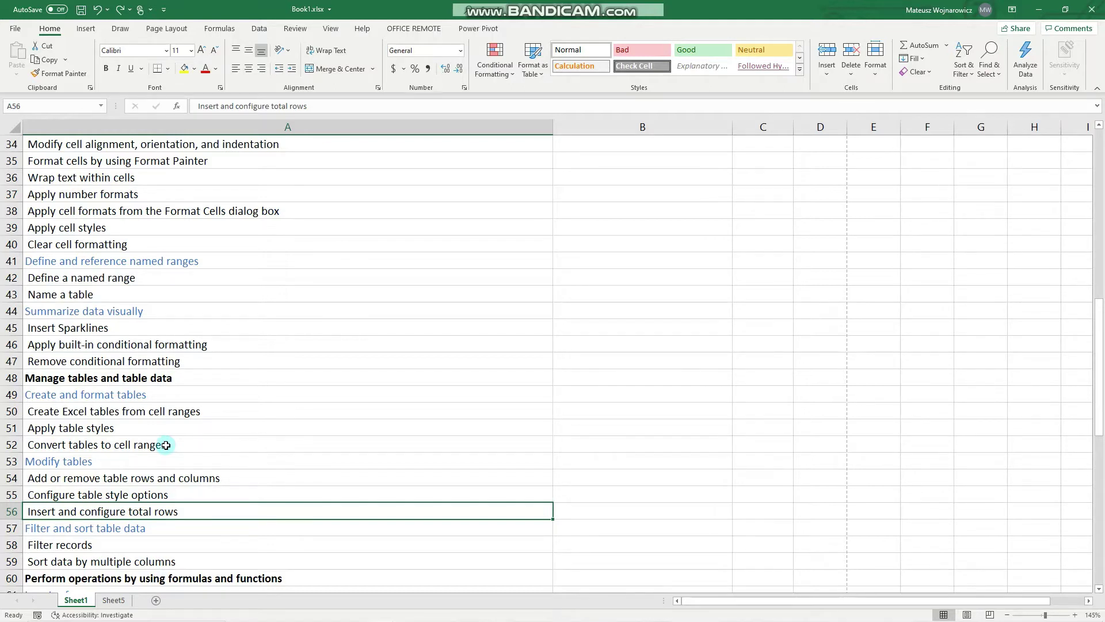
left_click(73, 478)
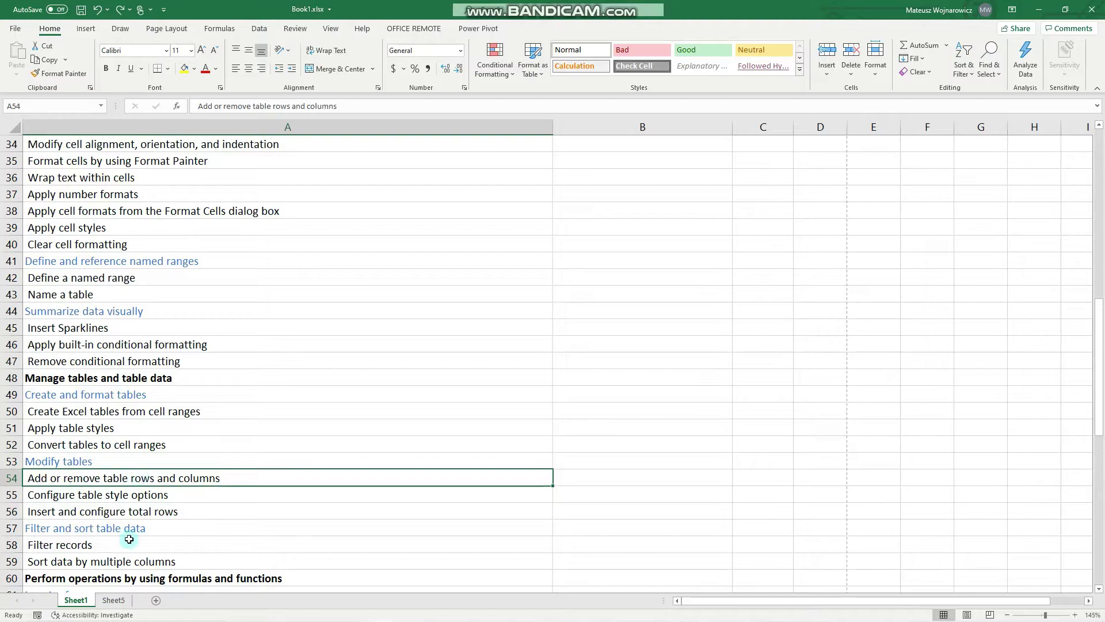
On Sheet5, convert the existing orders table to a normal range and reset it to Normal cell style
left_click(113, 600)
scroll(460, 135, "down", 8)
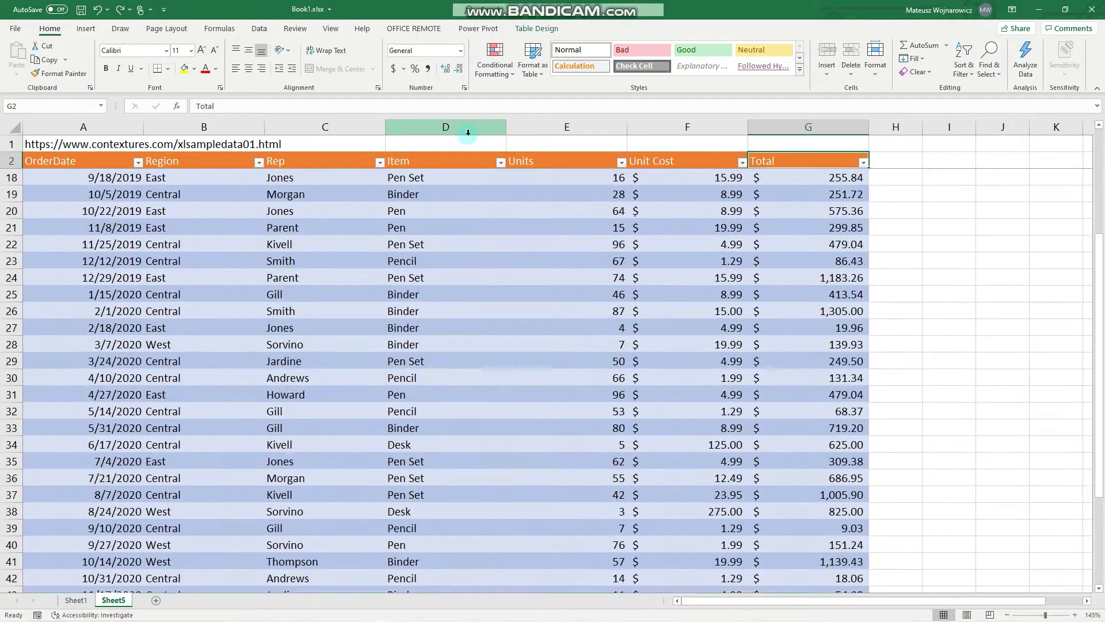
left_click_drag(821, 477, 49, 158)
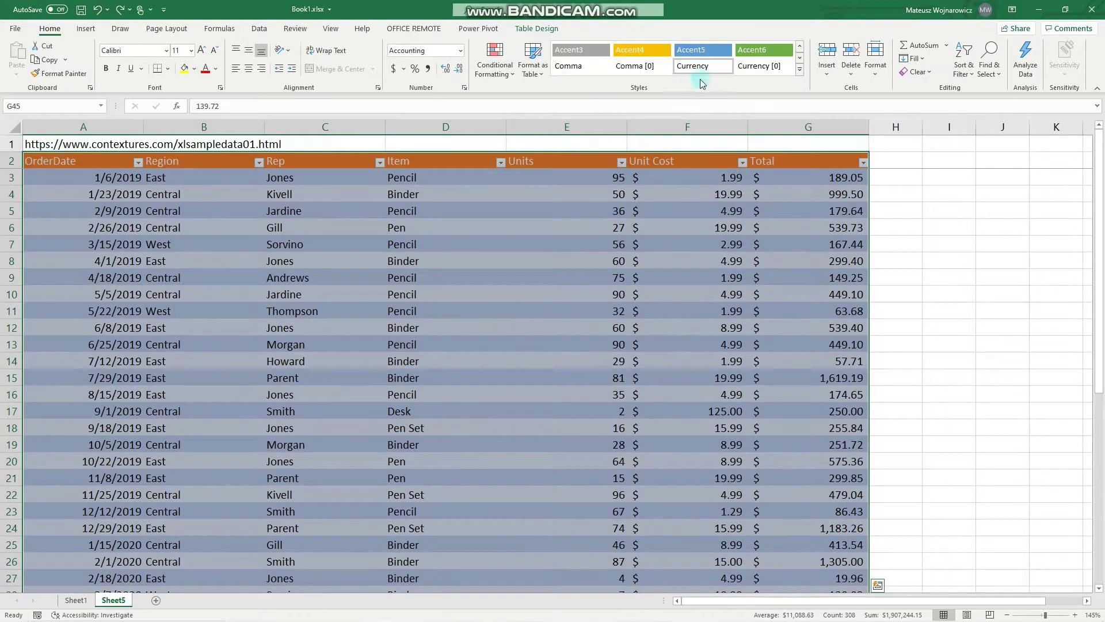
left_click(548, 30)
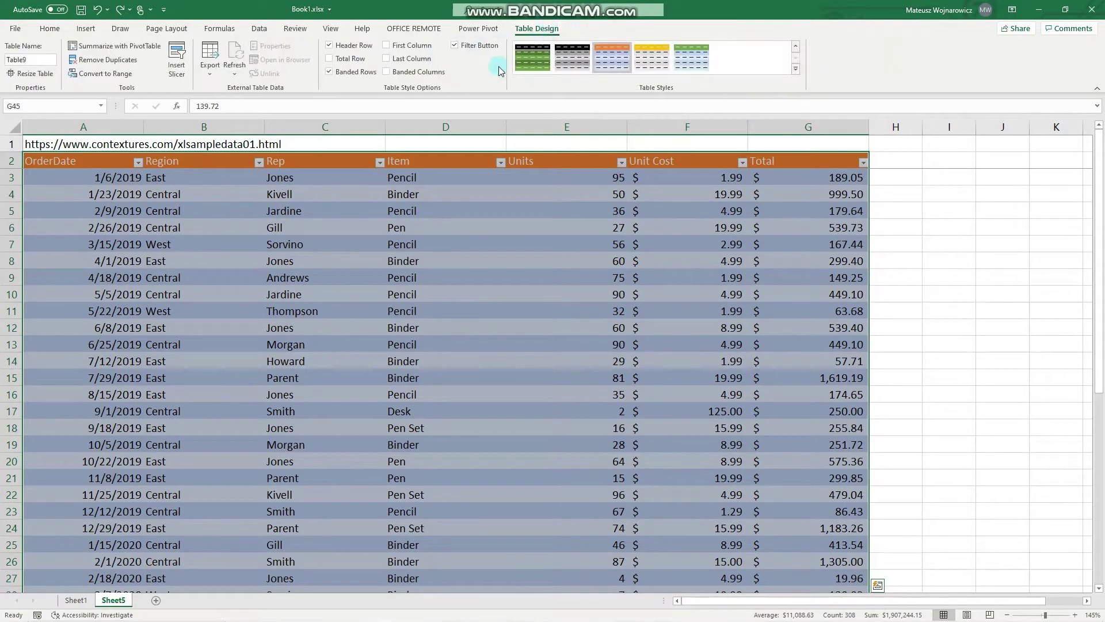
left_click(115, 75)
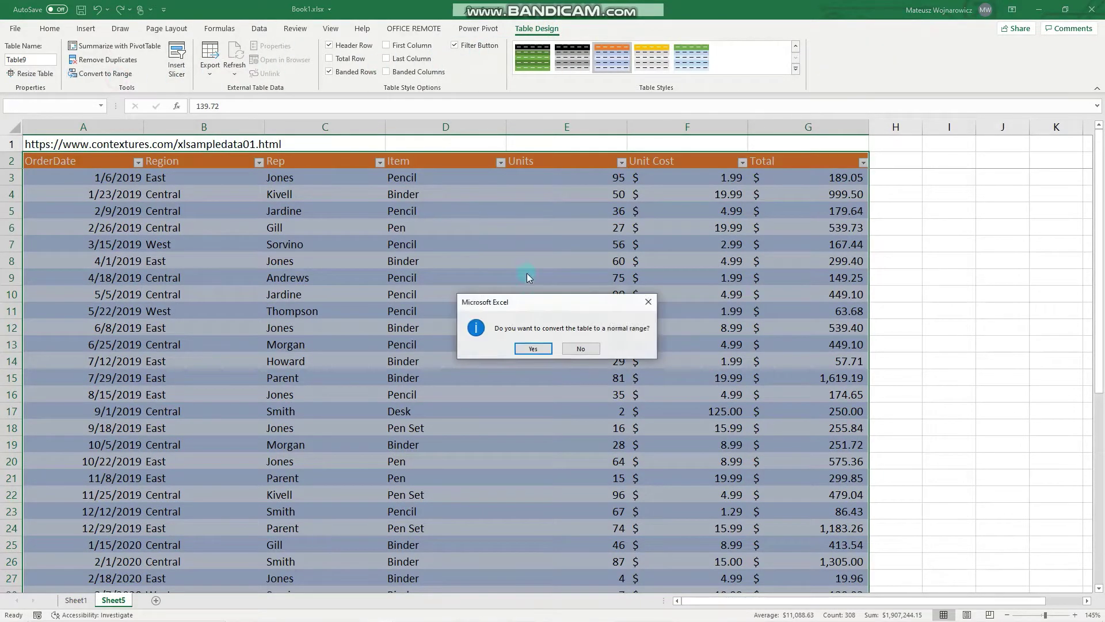
left_click(534, 349)
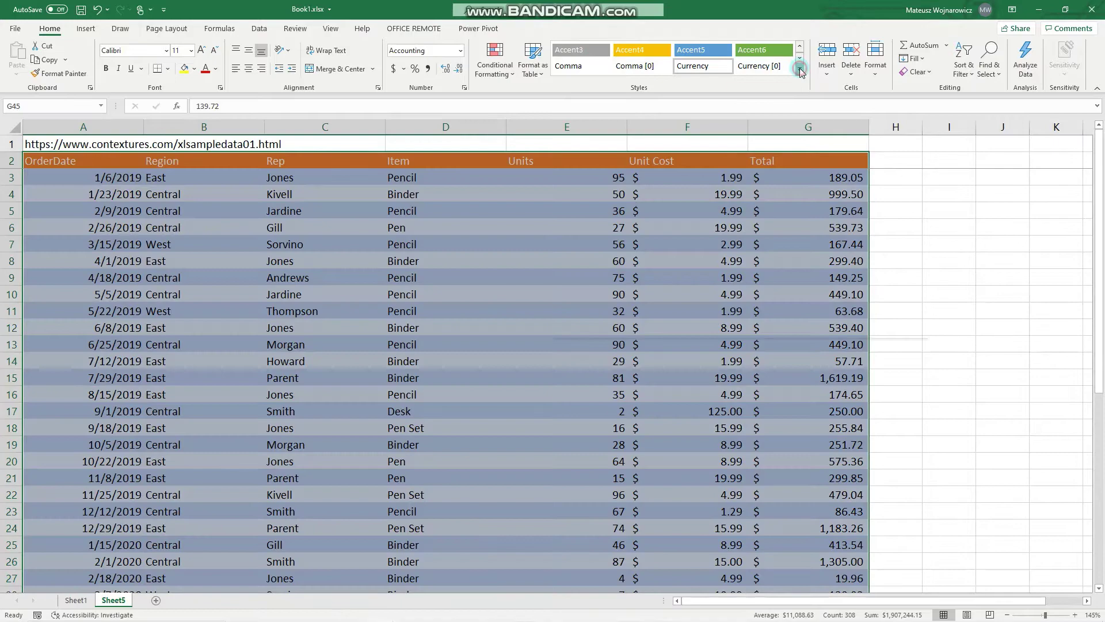
left_click(799, 68)
left_click(568, 66)
left_click(544, 262)
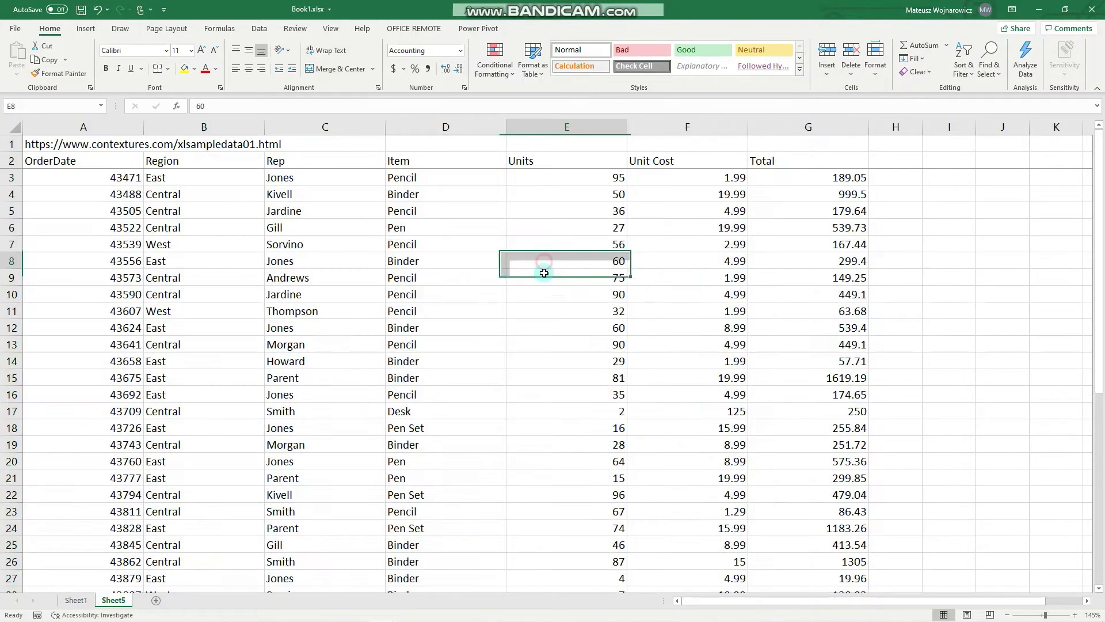
Make A2:F42, OrderDate through Unit Cost, a new table with headers
left_click_drag(118, 164, 760, 429)
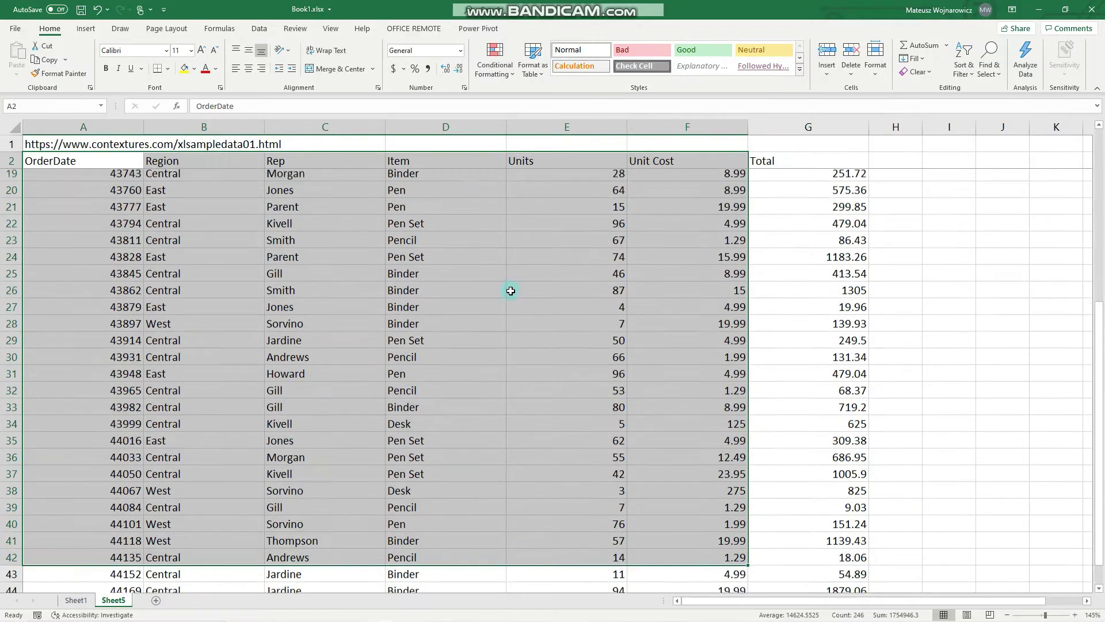
scroll(511, 291, "up", 5)
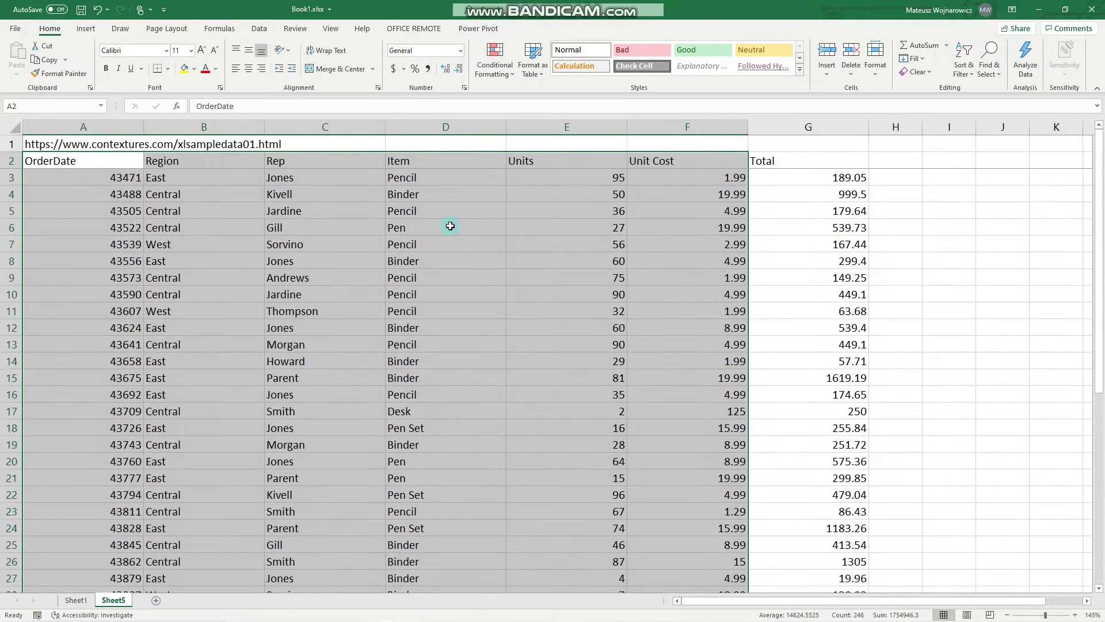
left_click(97, 29)
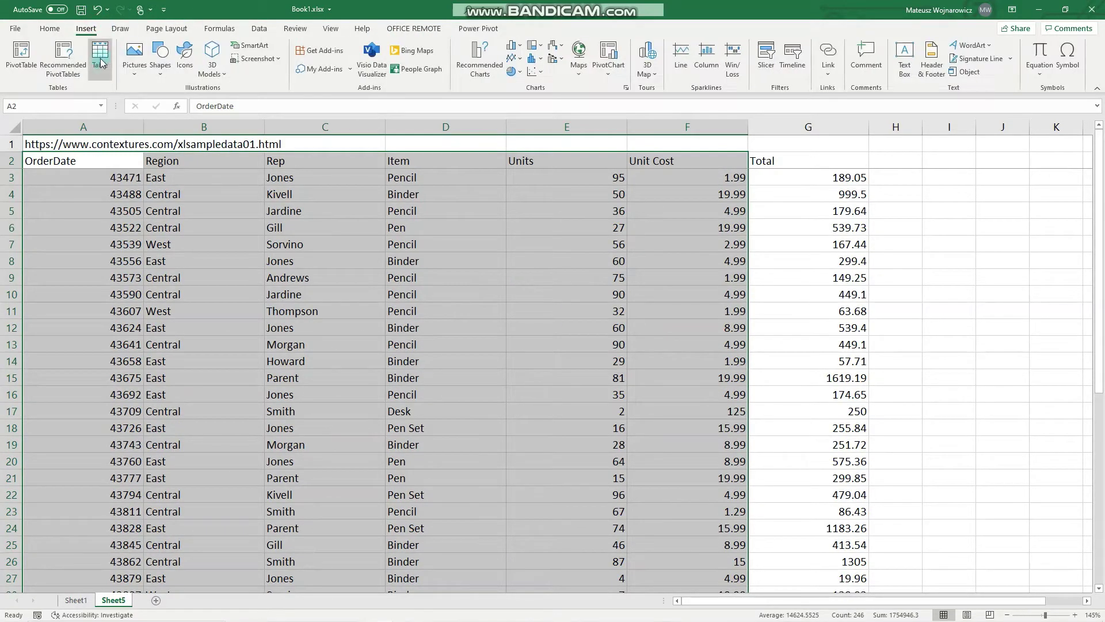
left_click(99, 58)
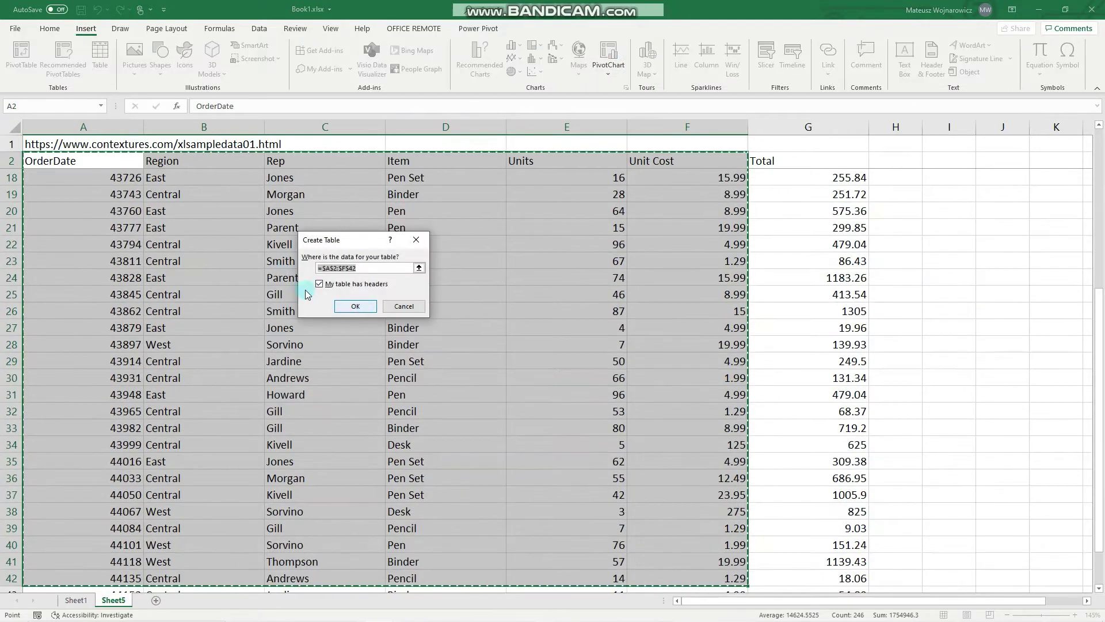
left_click(353, 312)
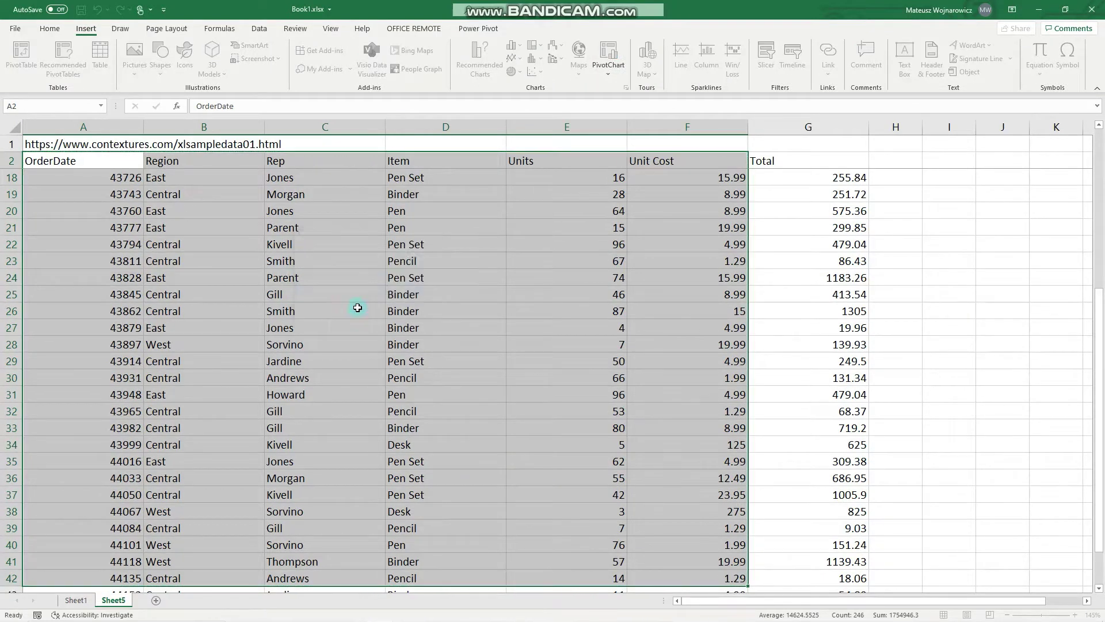
Resize Table10 to $A$2:$G$45 so it includes the Total column and rows to 45
scroll(720, 264, "up", 1)
scroll(720, 264, "up", 5)
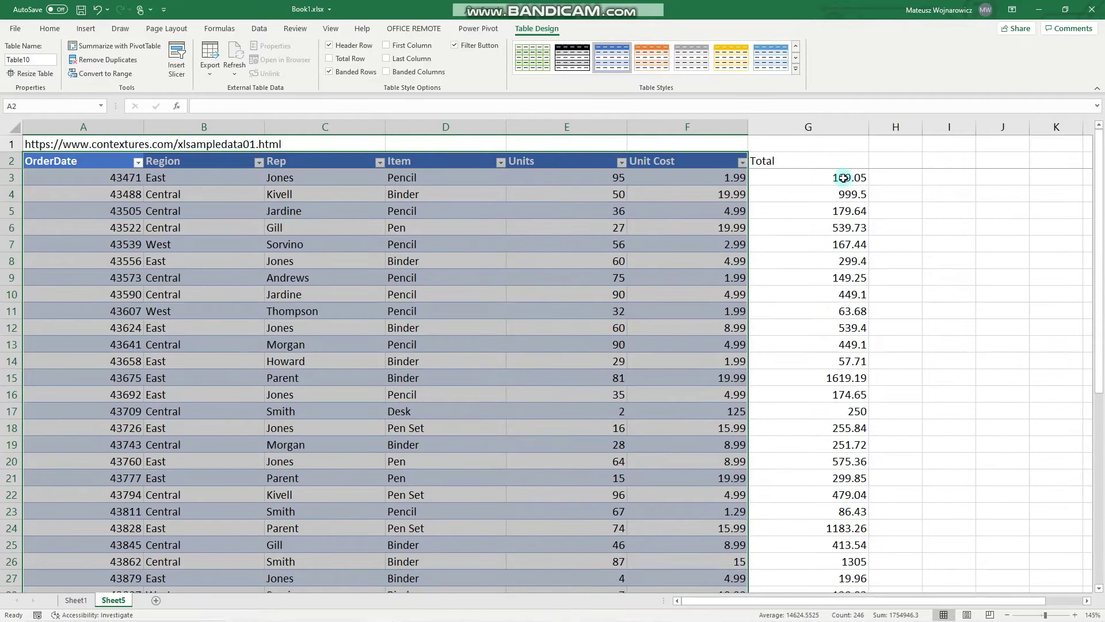
scroll(785, 453, "down", 9)
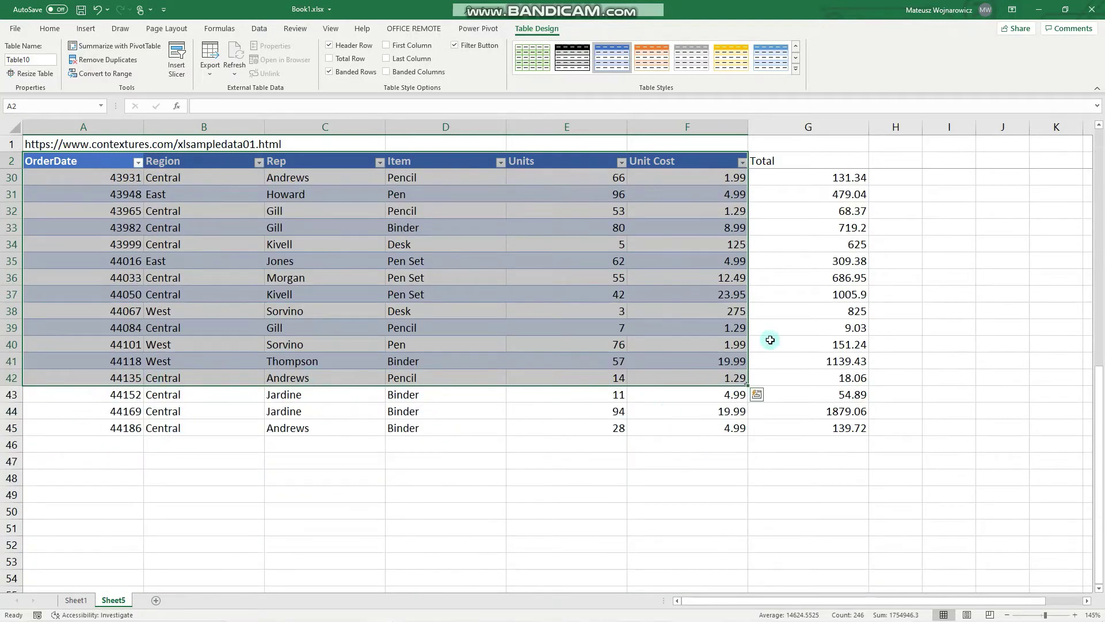
scroll(769, 322, "up", 5)
scroll(770, 321, "up", 4)
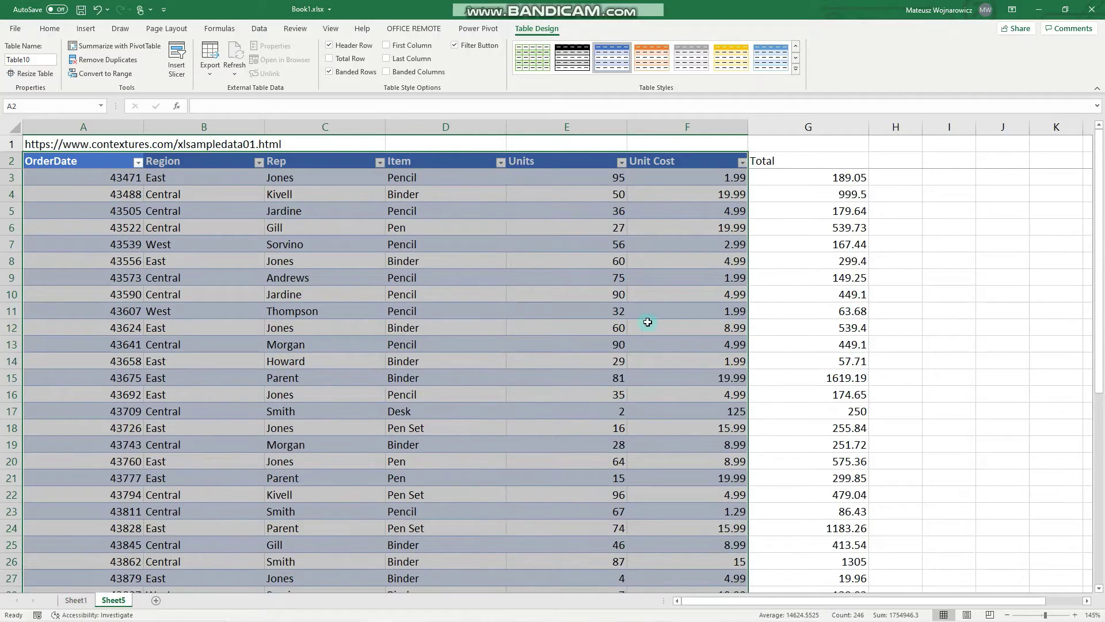
left_click(232, 228)
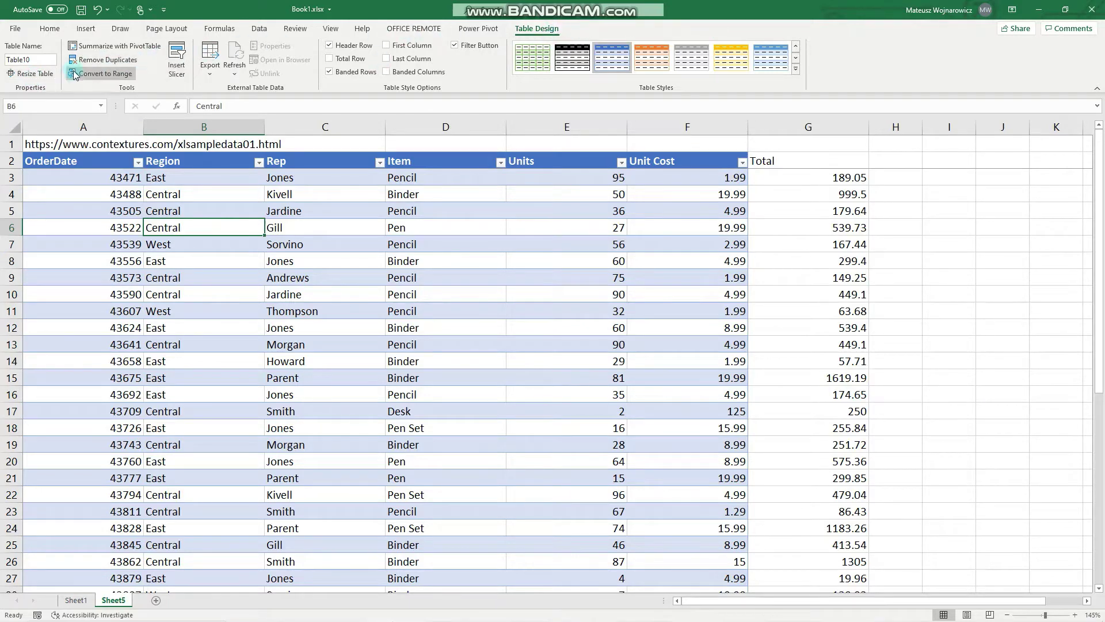
left_click(48, 79)
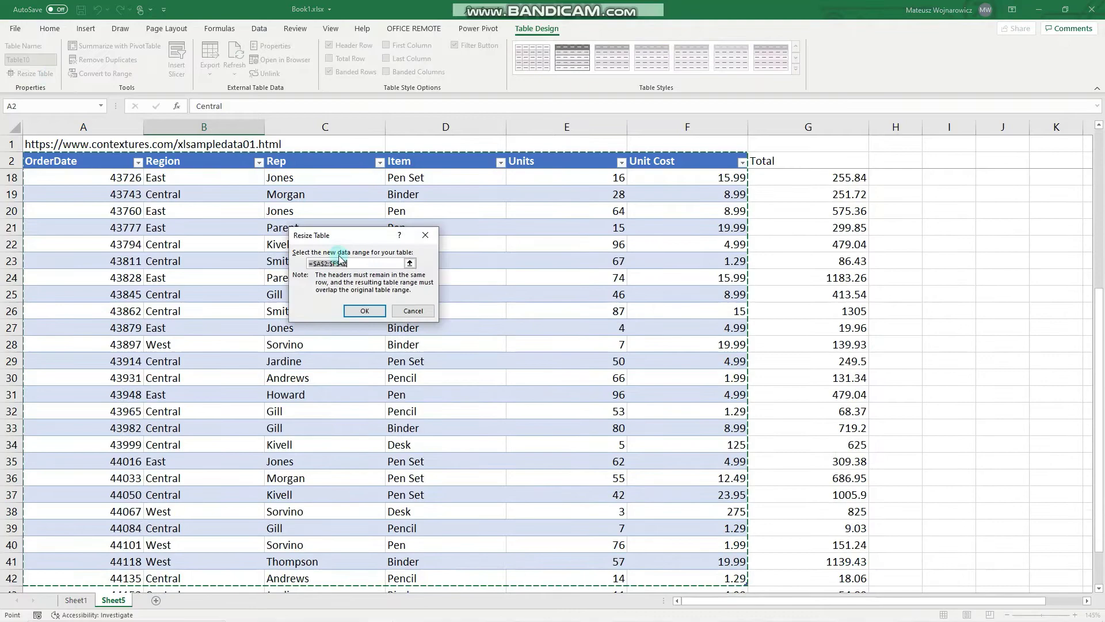
left_click_drag(68, 160, 813, 559)
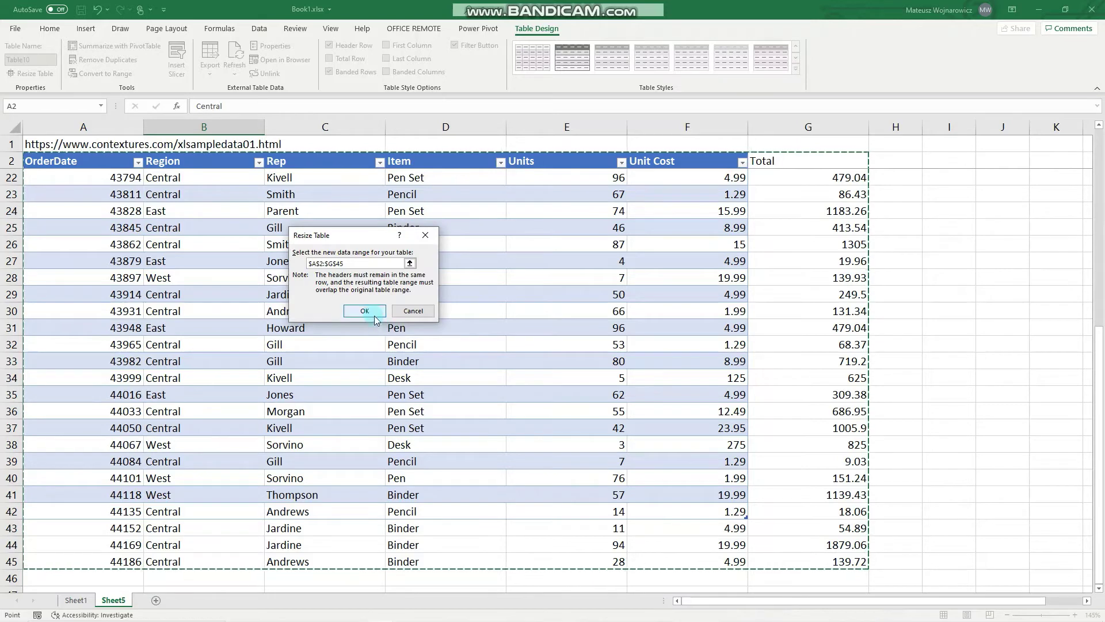
left_click(372, 313)
scroll(903, 328, "up", 7)
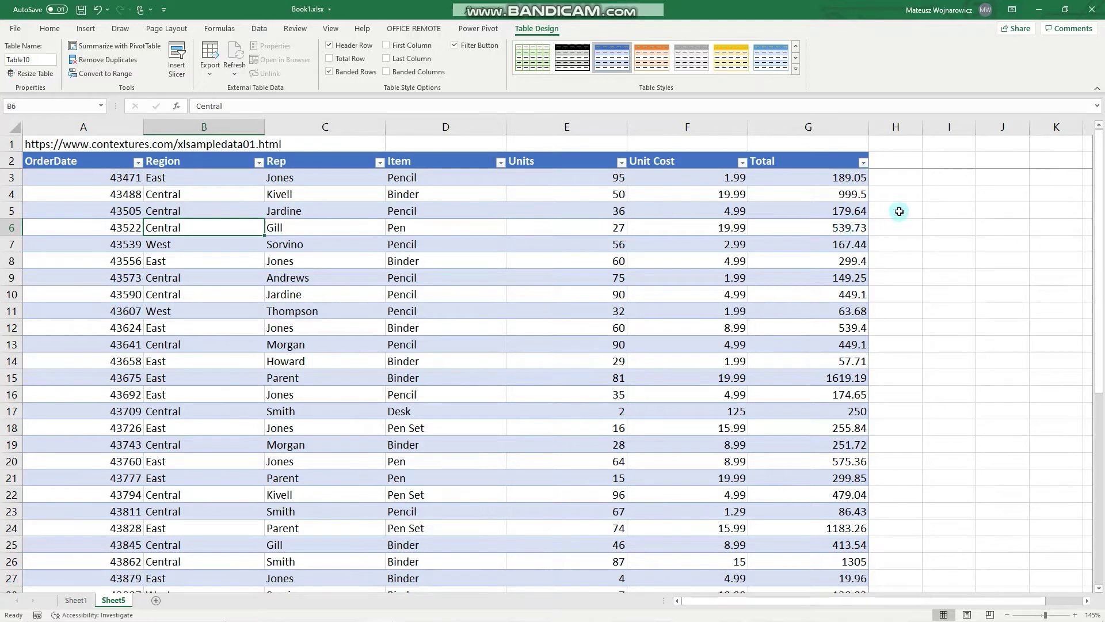
Insert a blank table column, Column1, in column H right of the Total column
scroll(904, 230, "down", 11)
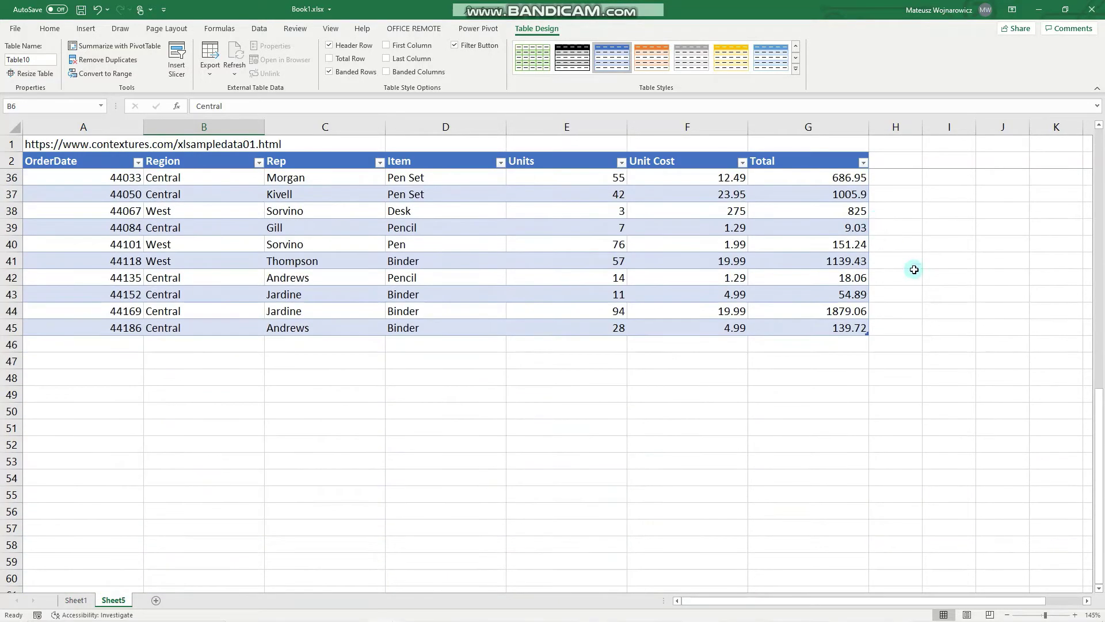
scroll(902, 261, "up", 6)
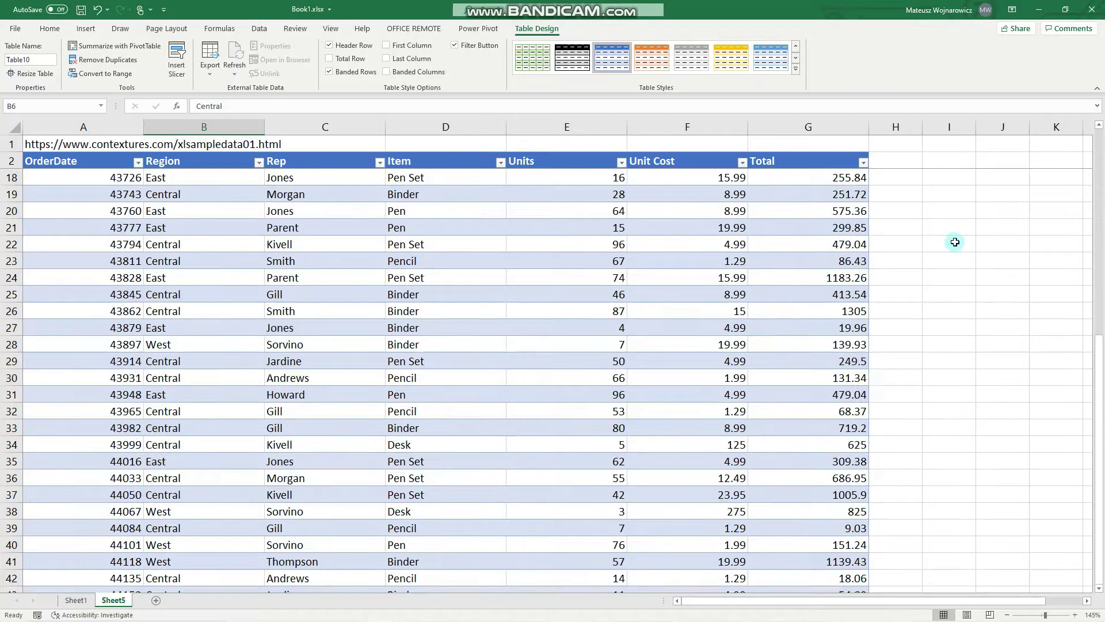
scroll(955, 241, "up", 5)
right_click(832, 180)
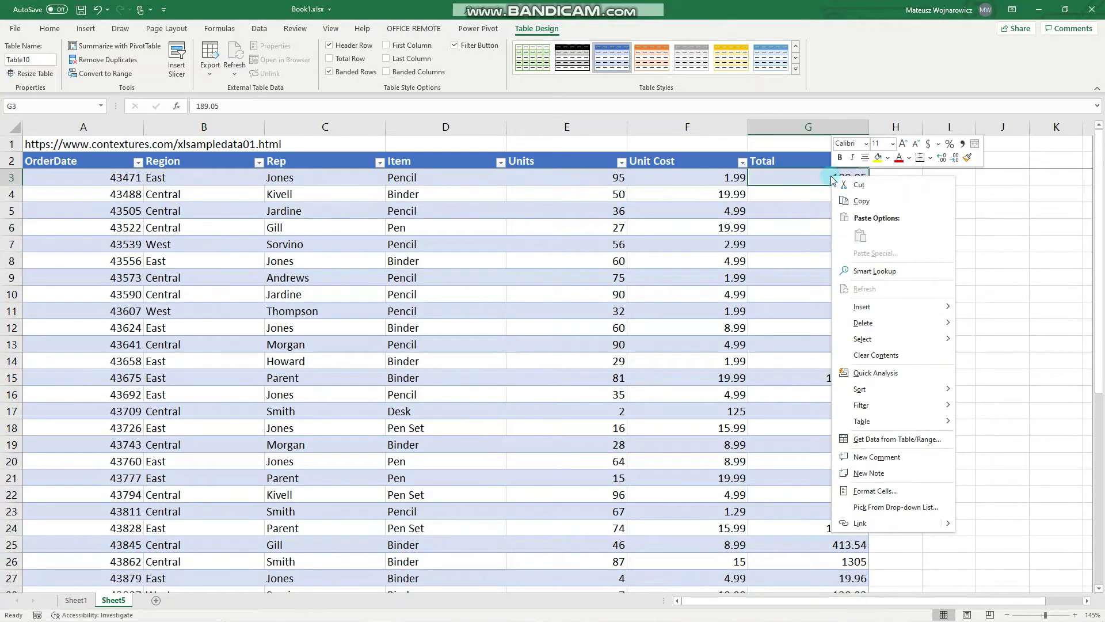
mouse_move(893, 311)
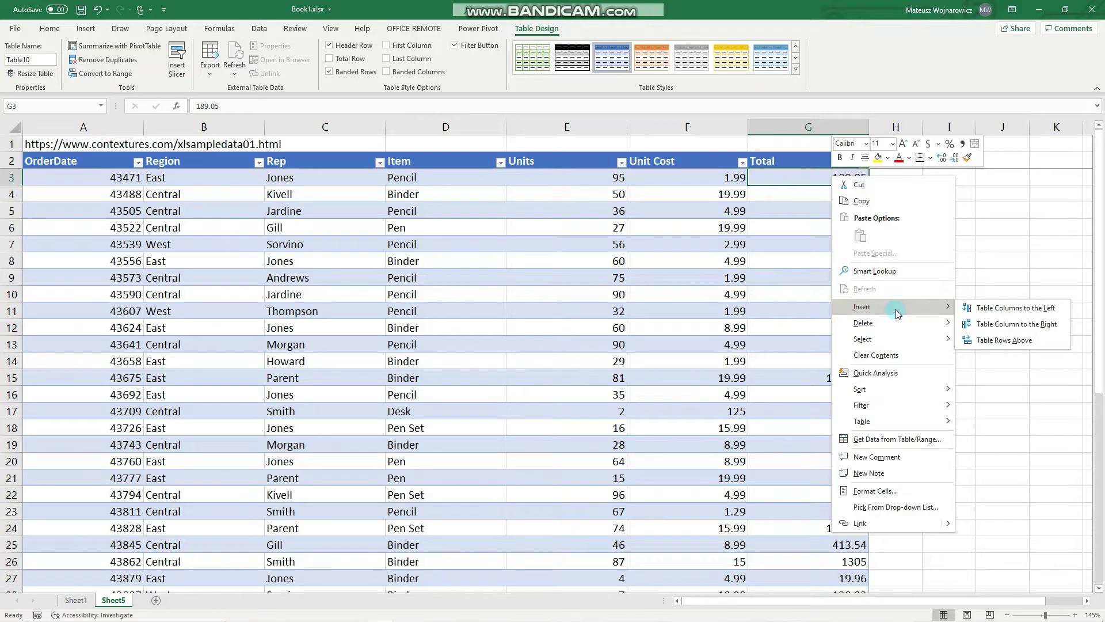
left_click(1002, 327)
scroll(839, 307, "down", 7)
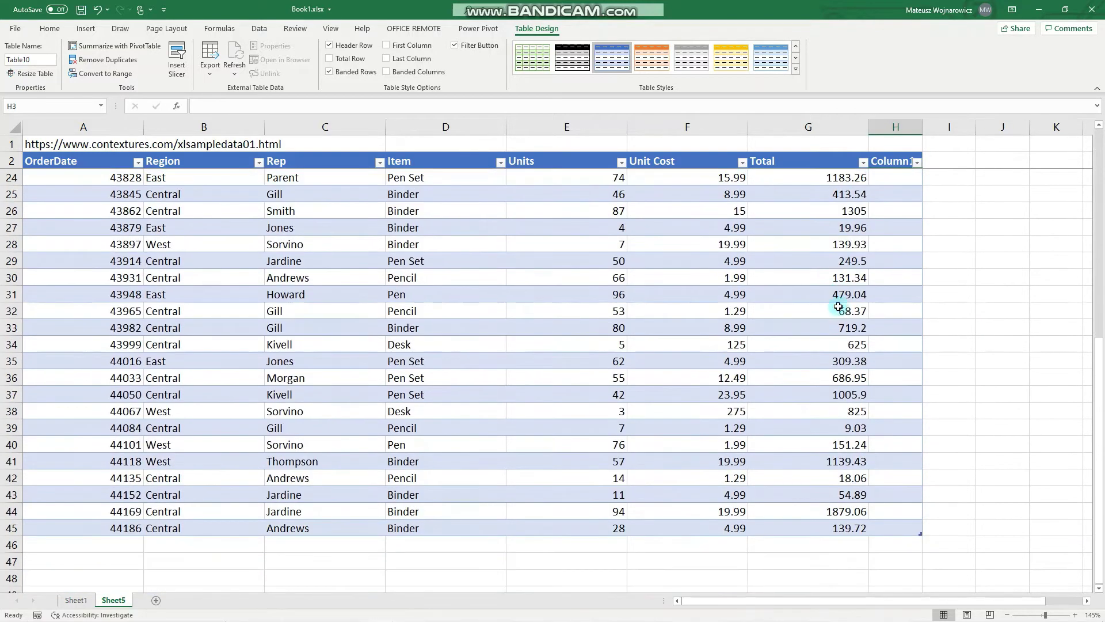
Insert an empty table row above row 41, the 44118 West entry
left_click(10, 460)
left_click(68, 459)
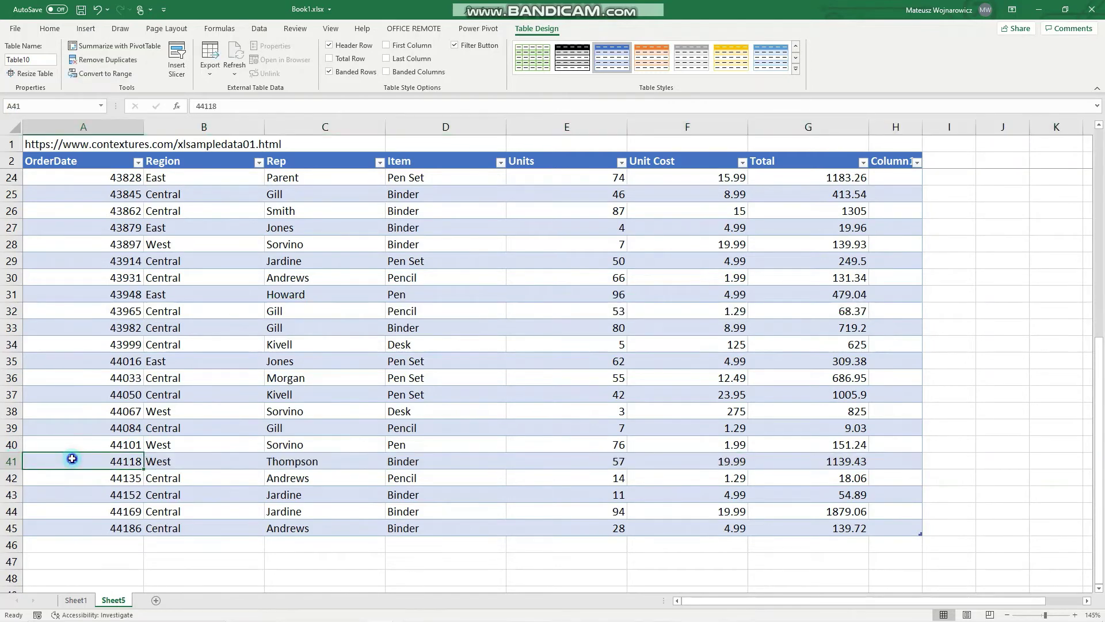
right_click(69, 459)
mouse_move(155, 231)
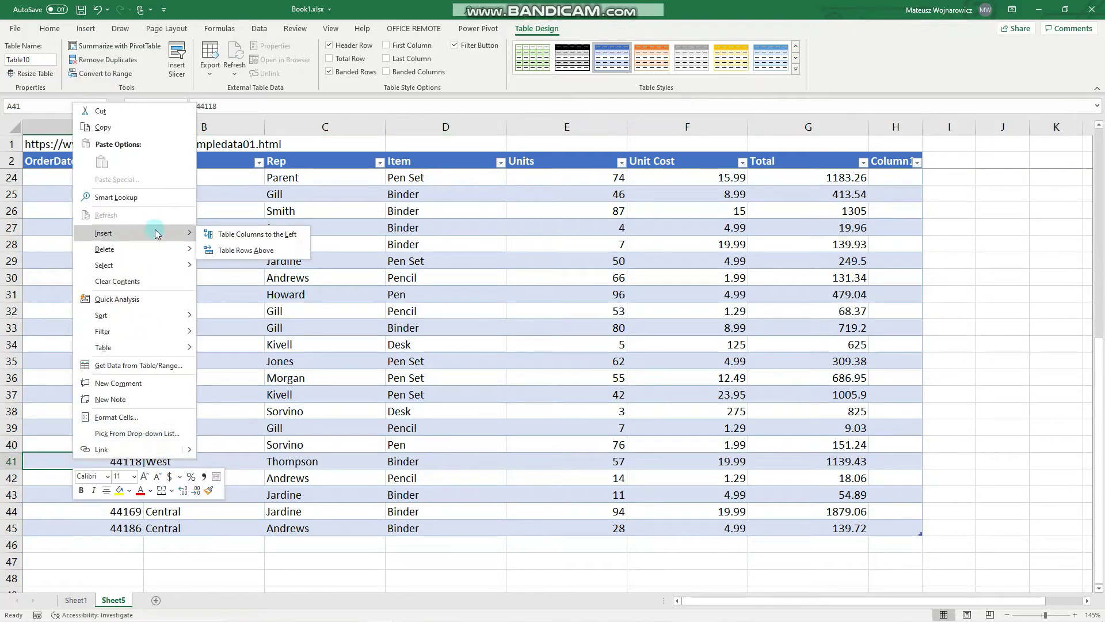
left_click(236, 255)
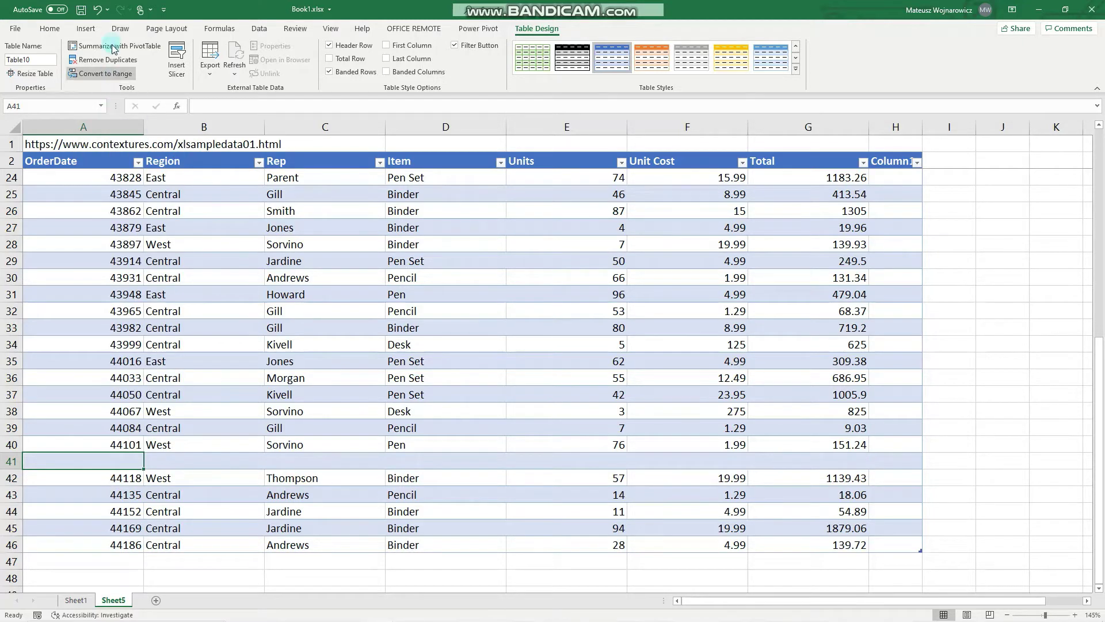
Undo the inserted row and Column1, then hide and restore the header row
left_click(98, 9)
left_click(98, 10)
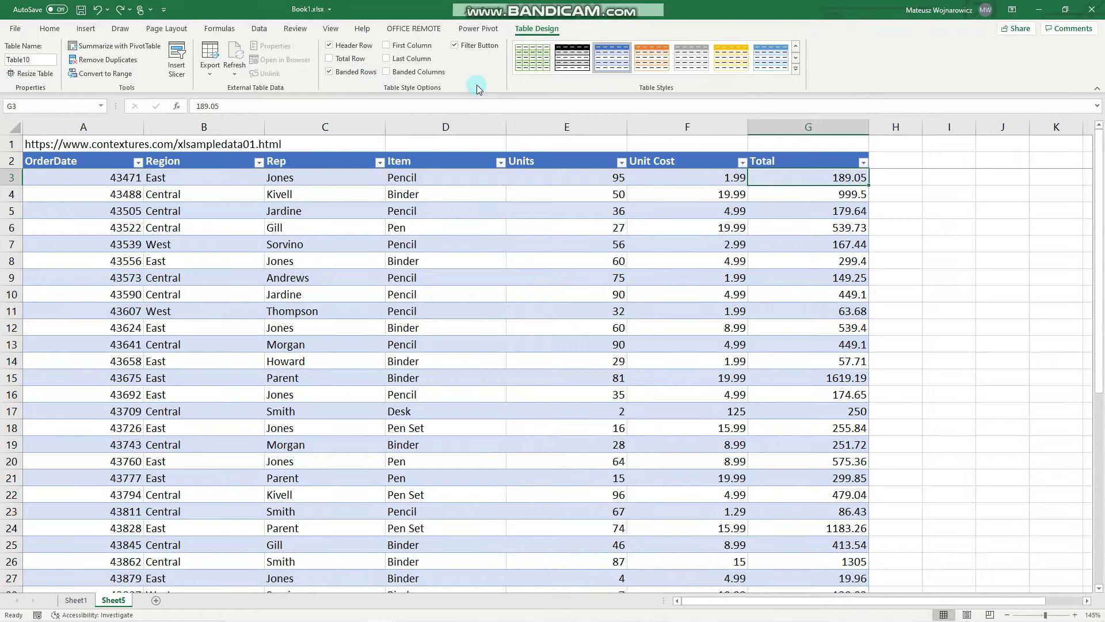
left_click(352, 51)
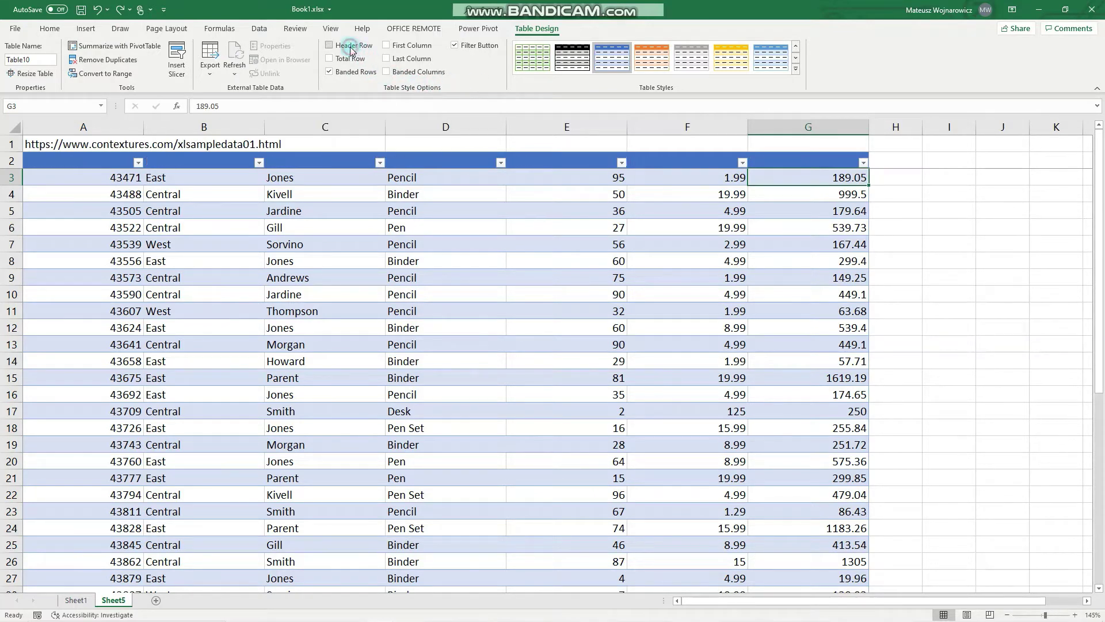
left_click(353, 50)
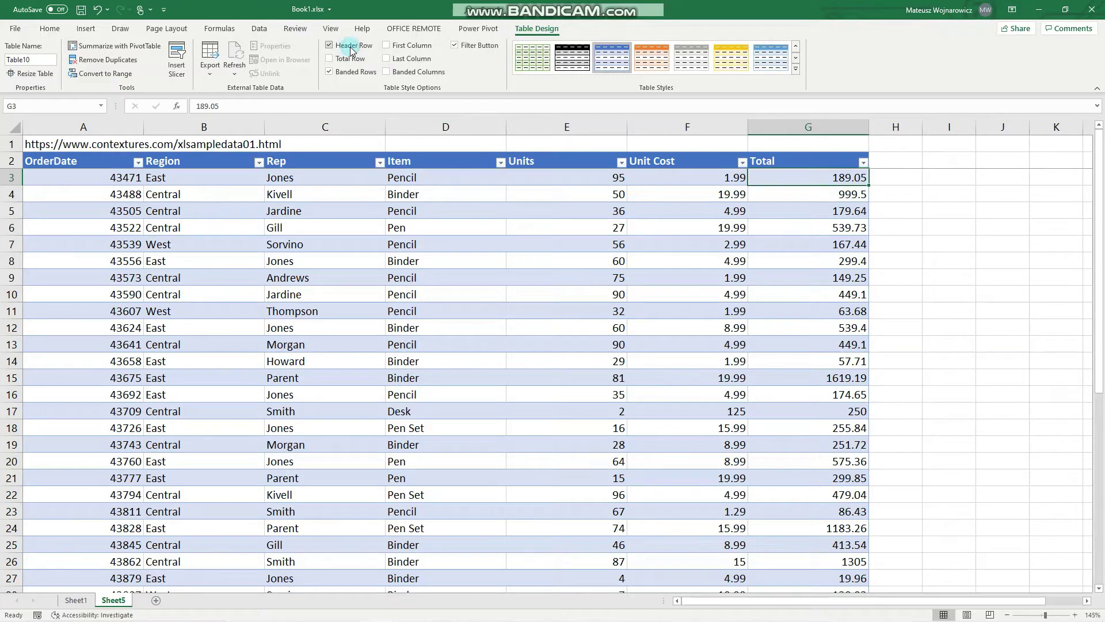
Try banded columns and toggle banded rows, ending with banded rows only
left_click(346, 77)
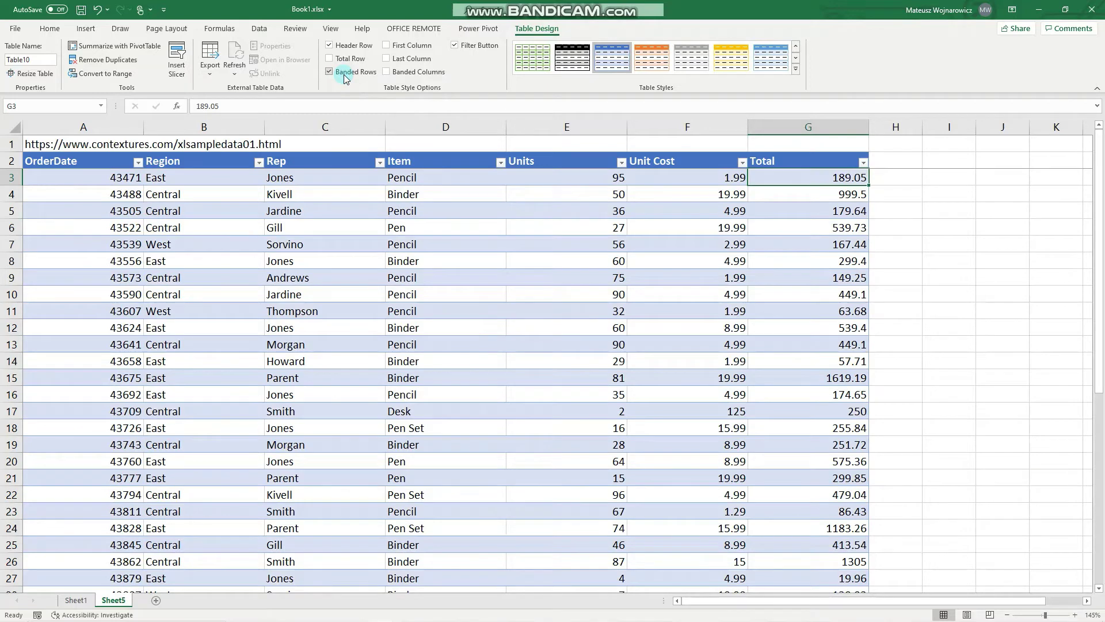
left_click(346, 77)
left_click(405, 77)
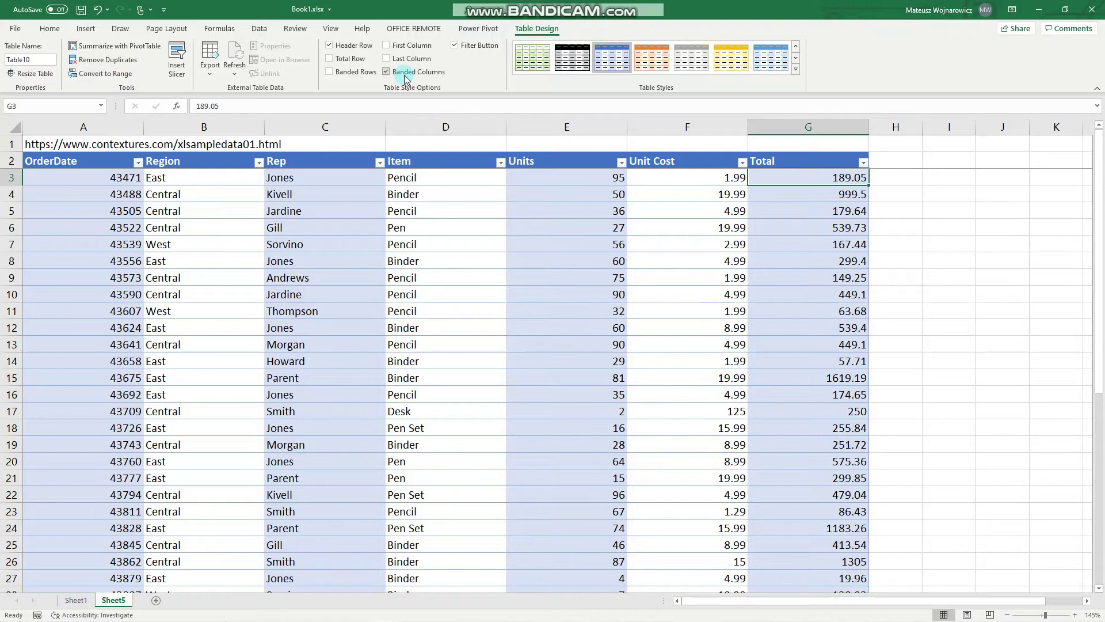
left_click(405, 77)
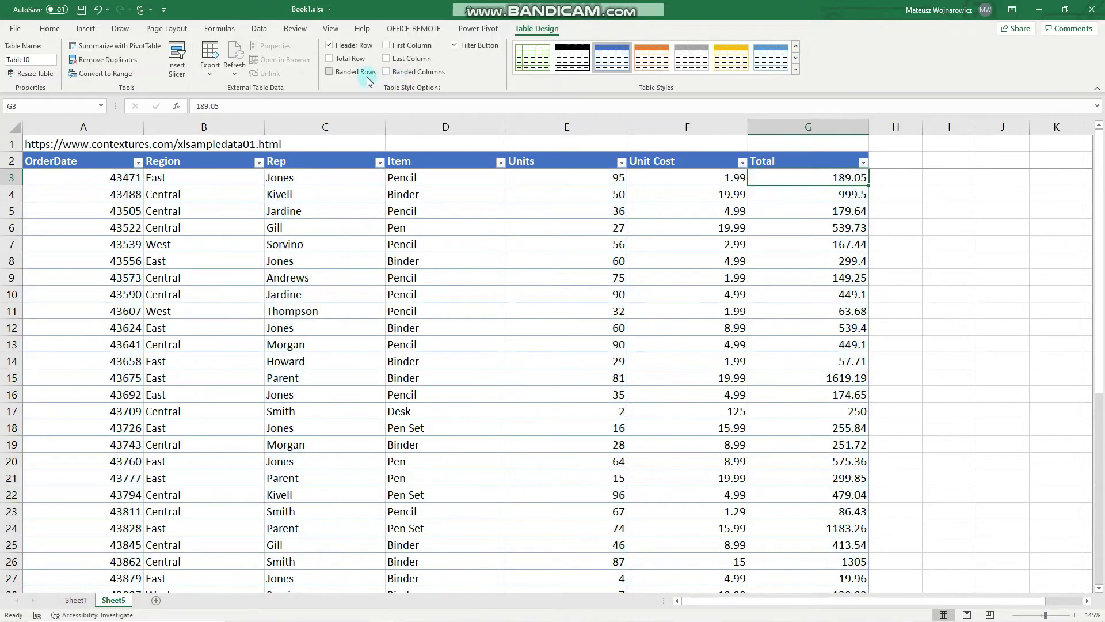
left_click(369, 79)
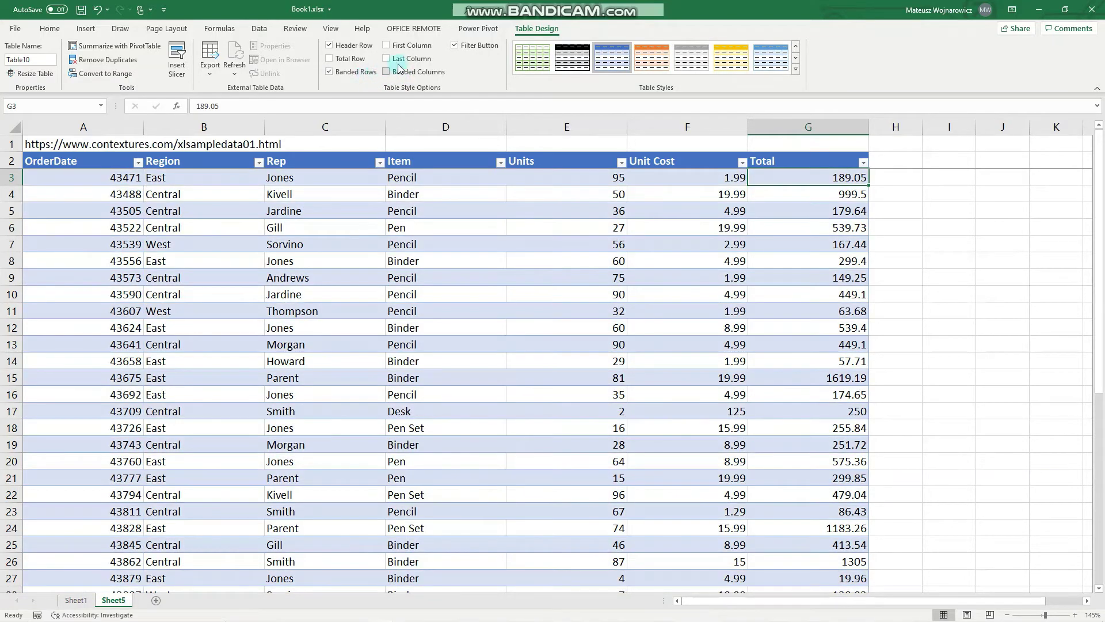
Toggle First Column, Last Column and Filter Button, keeping the filter arrows shown
left_click(410, 48)
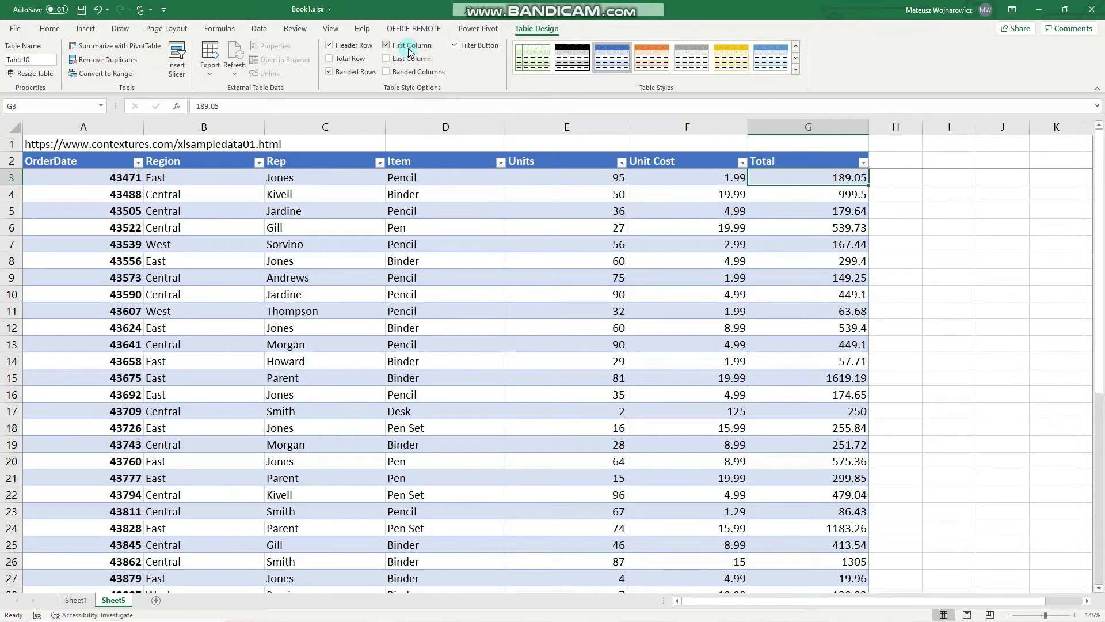
left_click(410, 46)
left_click(411, 59)
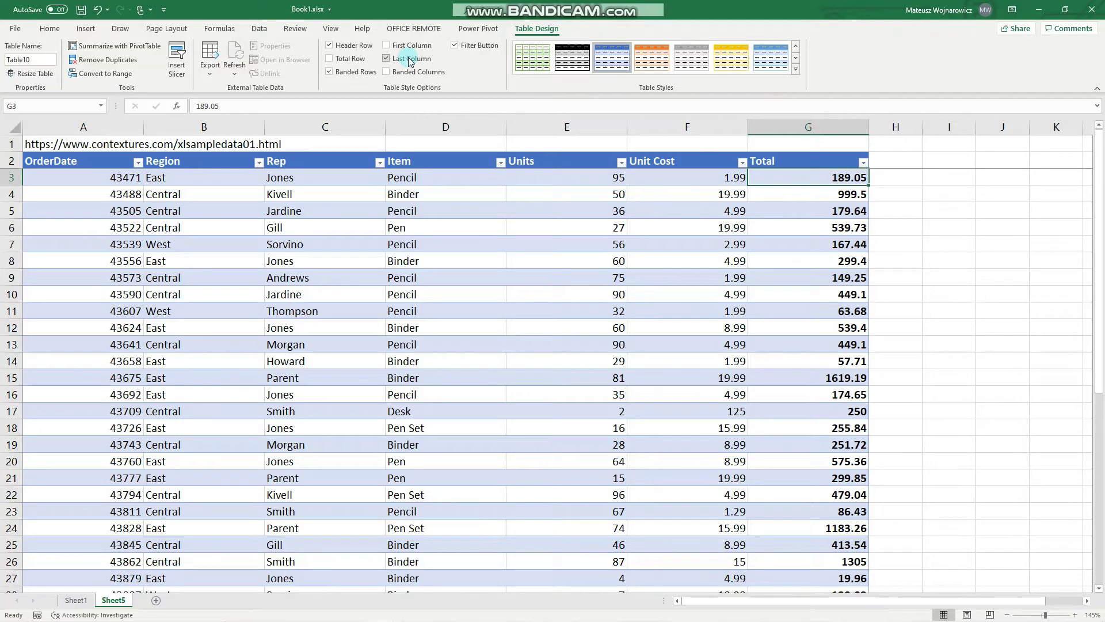
left_click(410, 59)
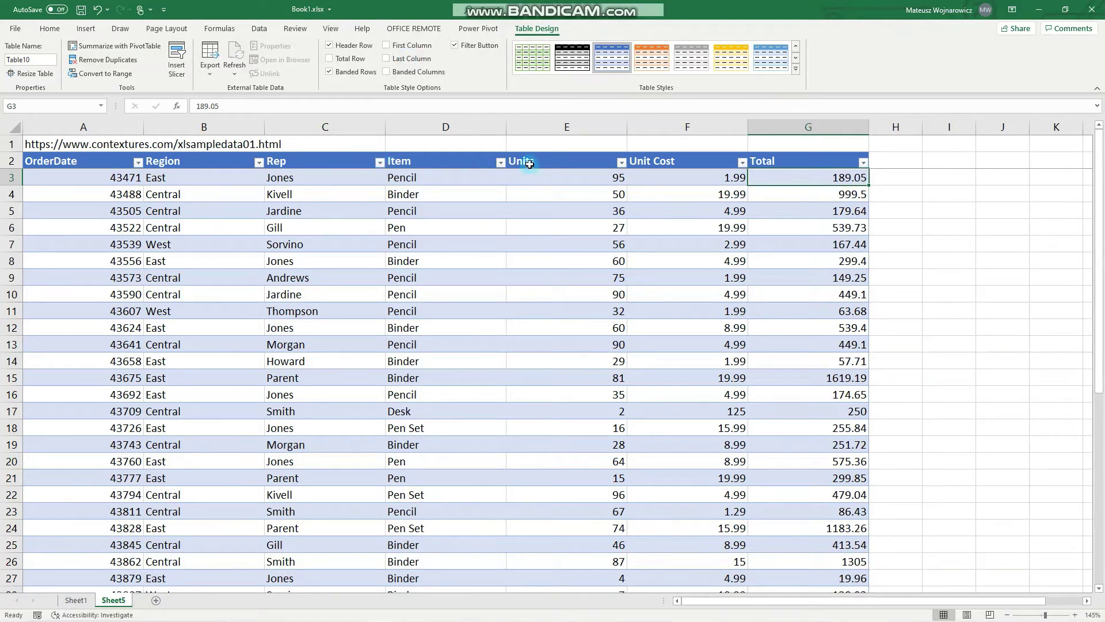
left_click(475, 46)
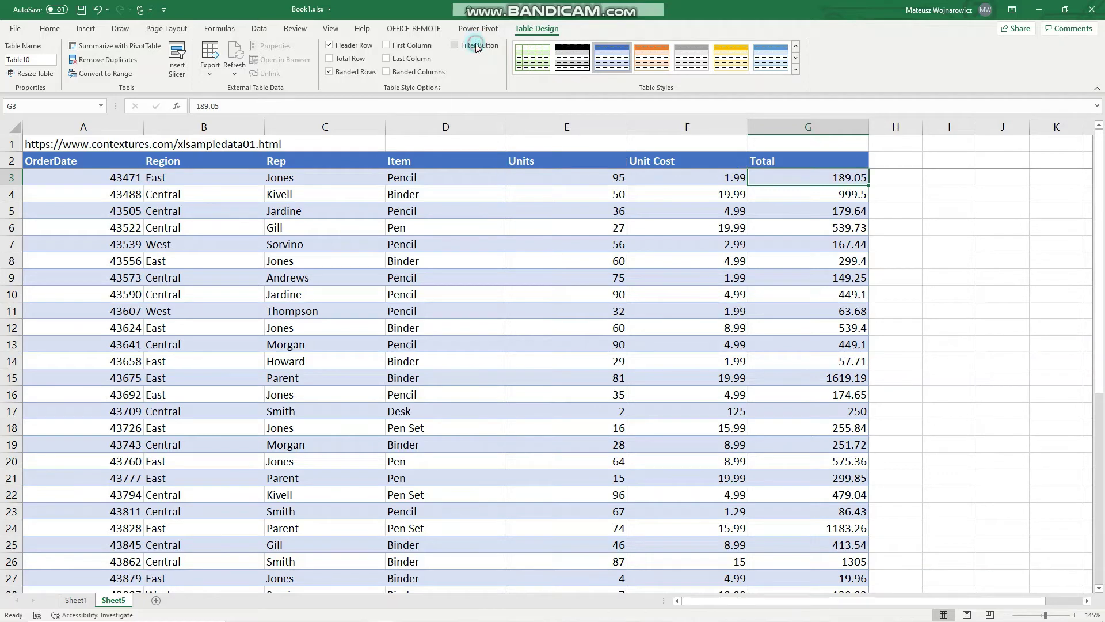
left_click(475, 45)
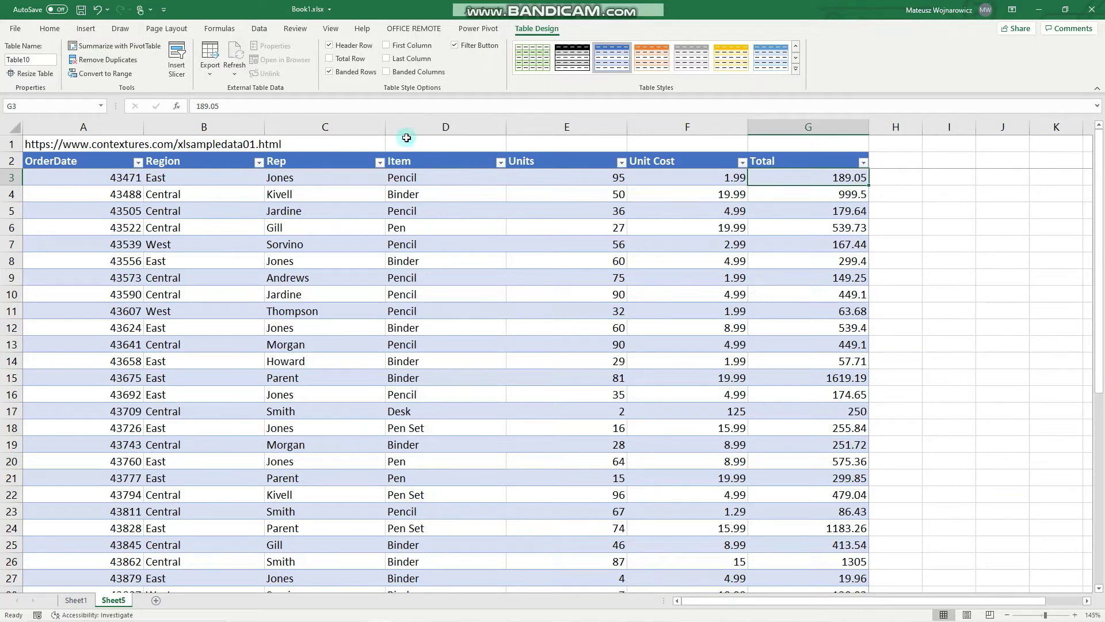
Add a Total row and set the G46 total to Sum, giving 19627.88
scroll(506, 271, "down", 8)
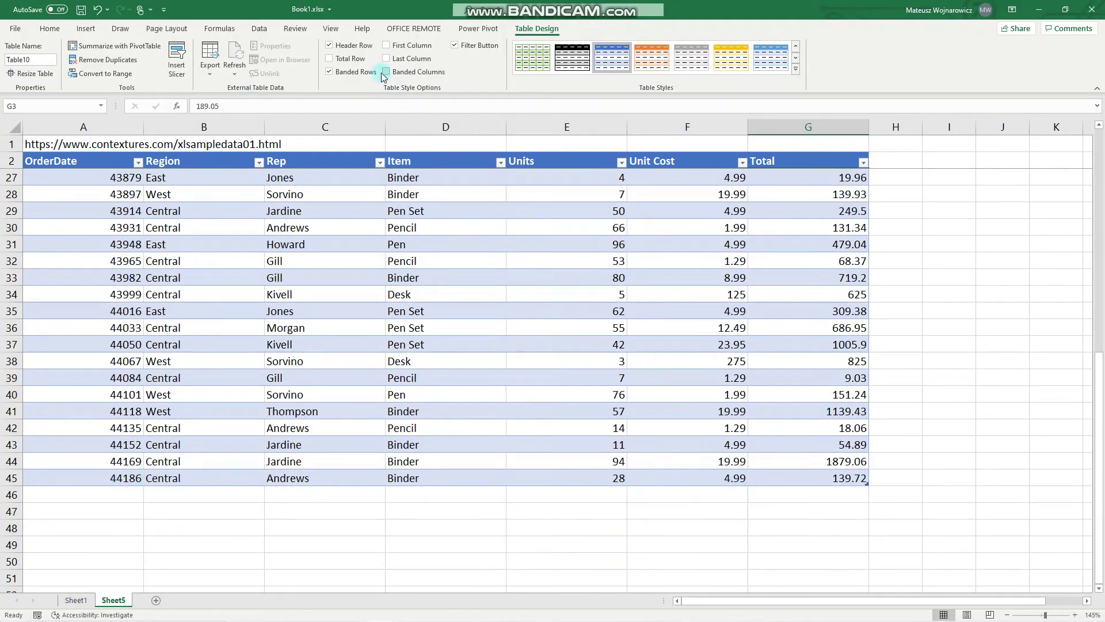
left_click(352, 59)
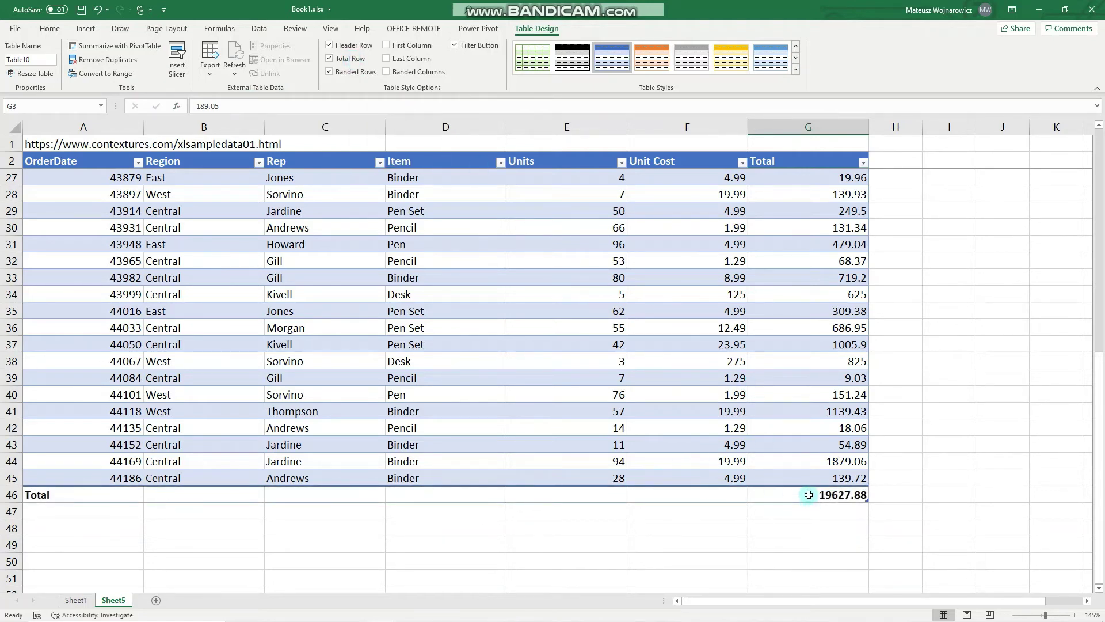
left_click(809, 495)
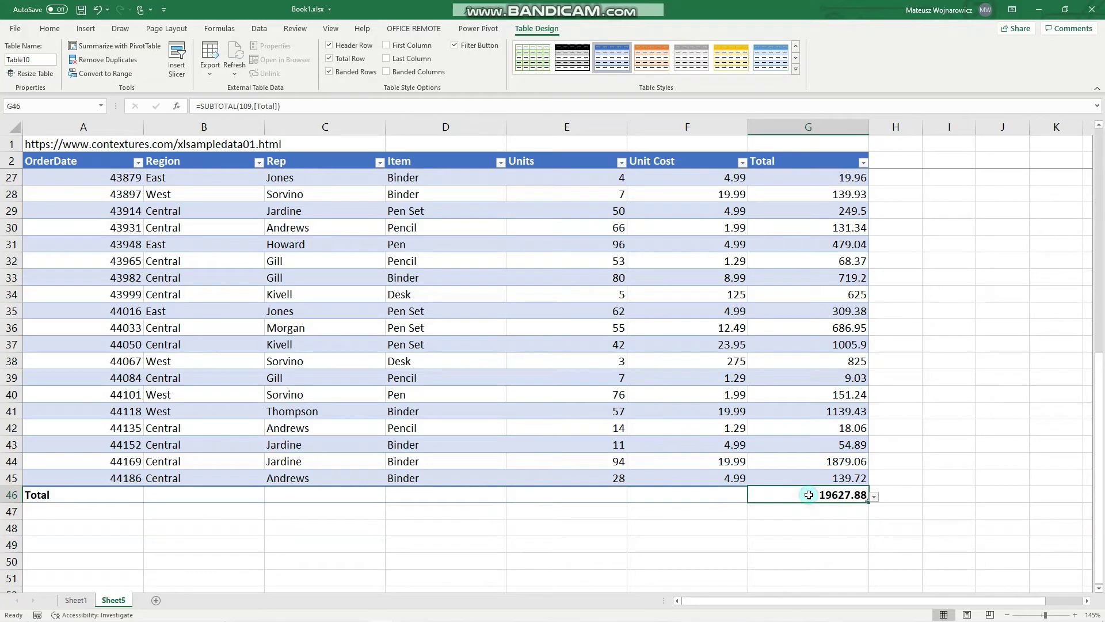
left_click(875, 497)
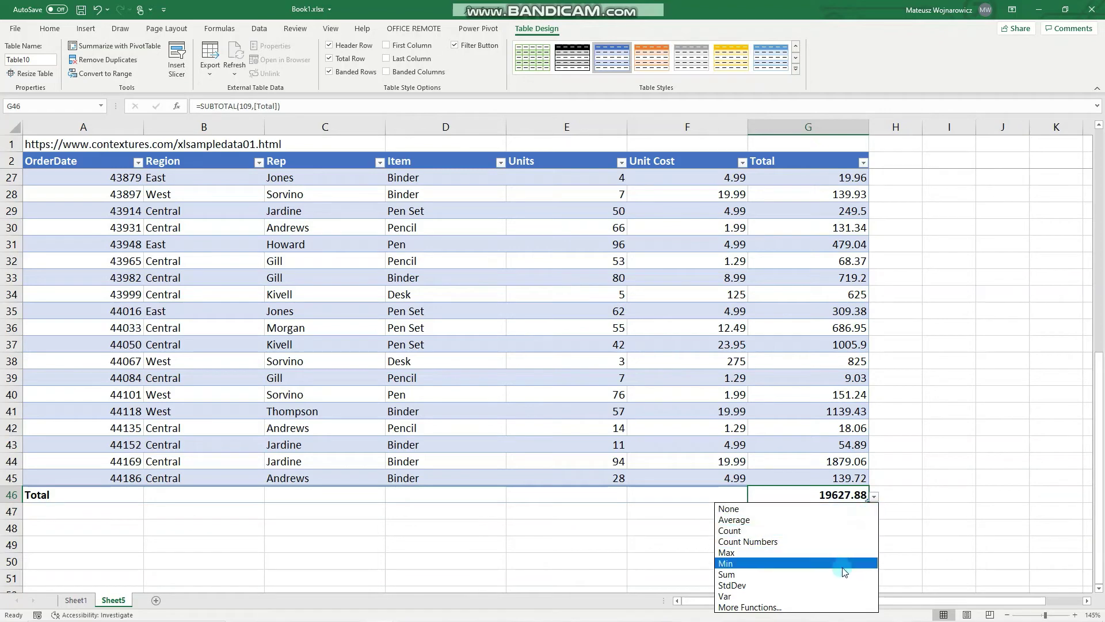
left_click(986, 482)
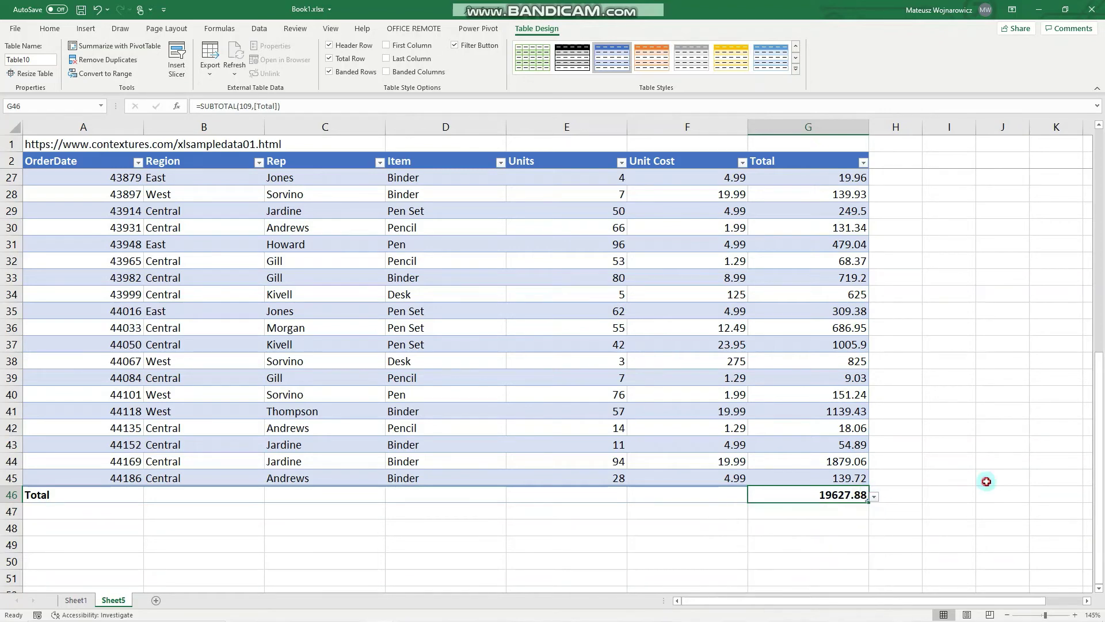
left_click(874, 496)
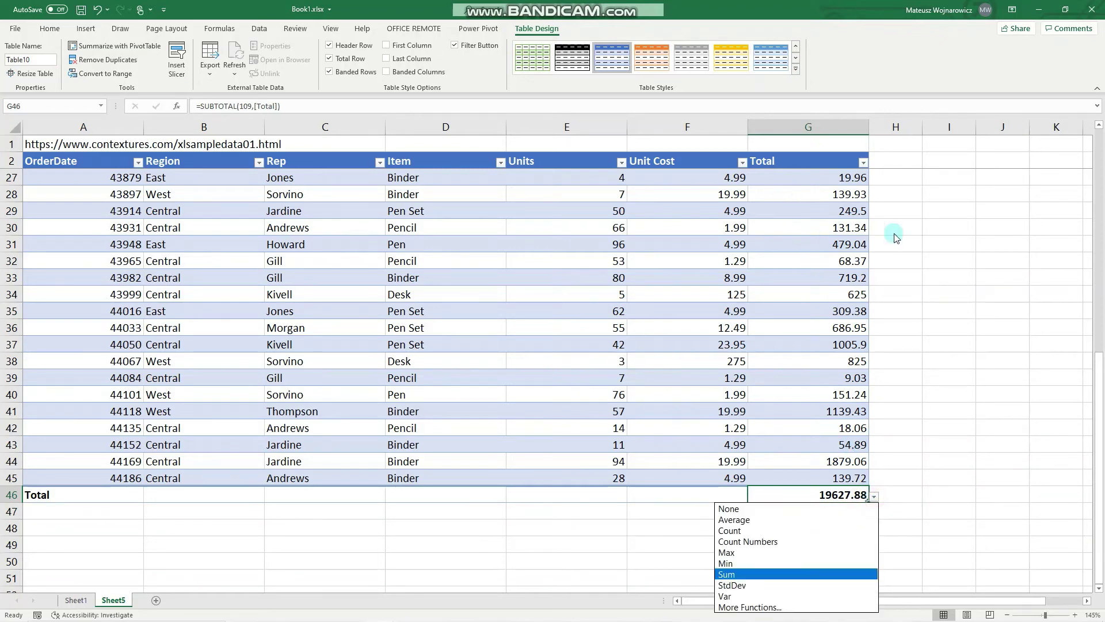
left_click(778, 574)
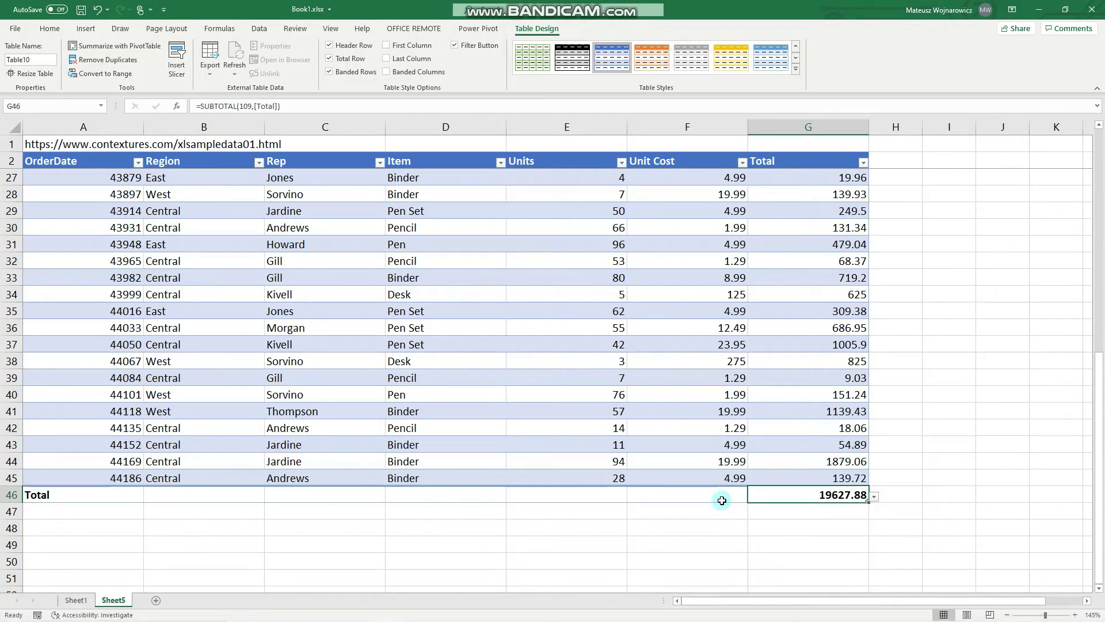
left_click(722, 500)
Set the Unit Cost total in F46 to Average, showing 20.30860465
scroll(682, 224, "up", 8)
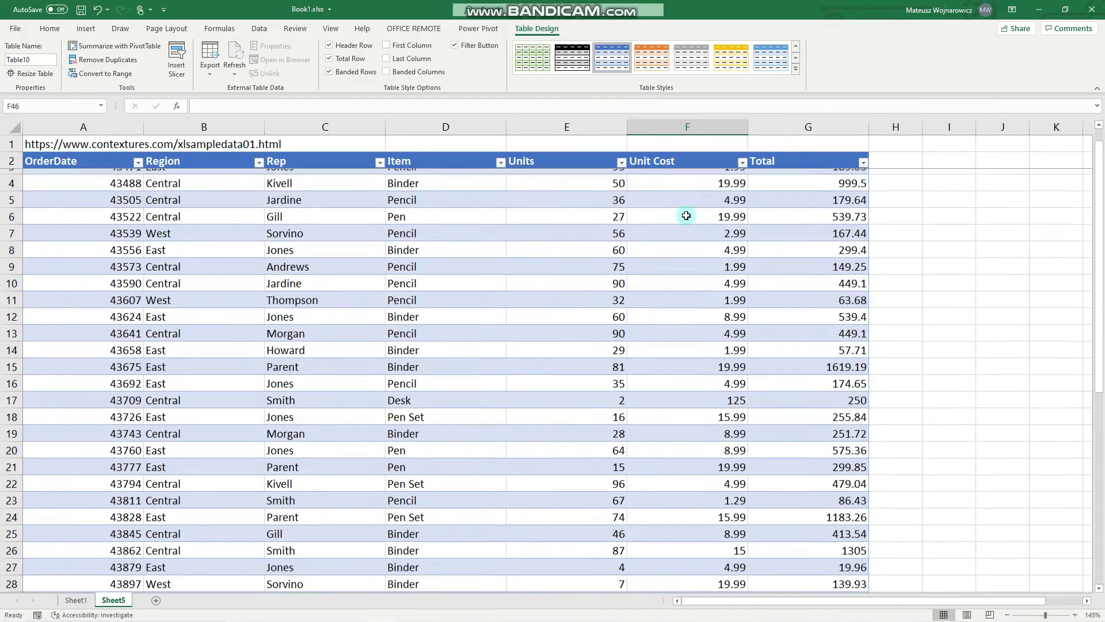
scroll(700, 311, "down", 8)
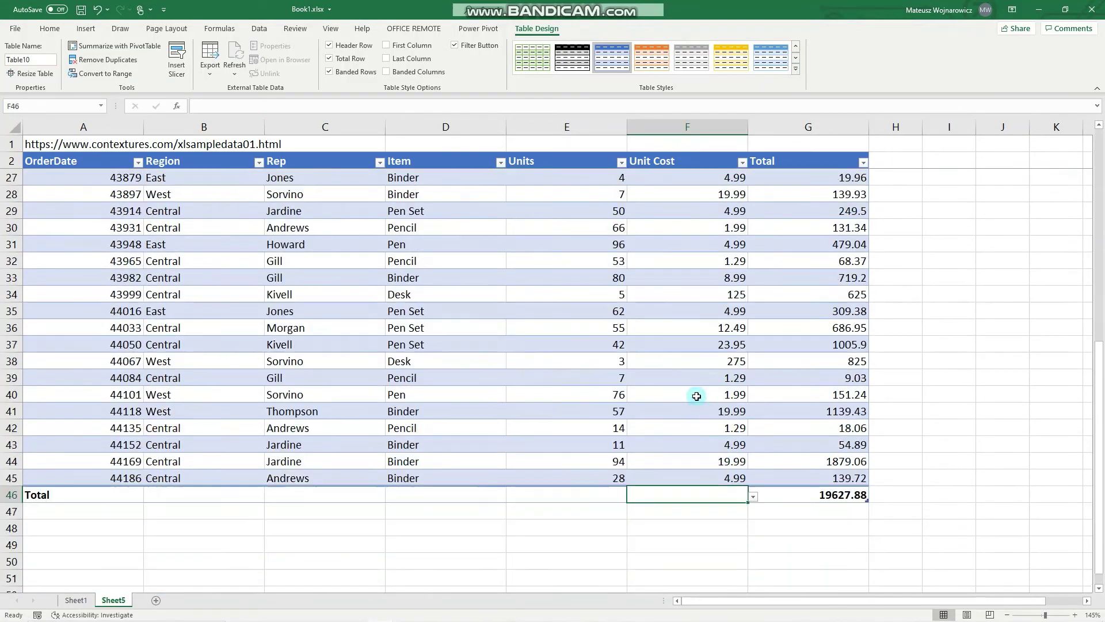
left_click(754, 497)
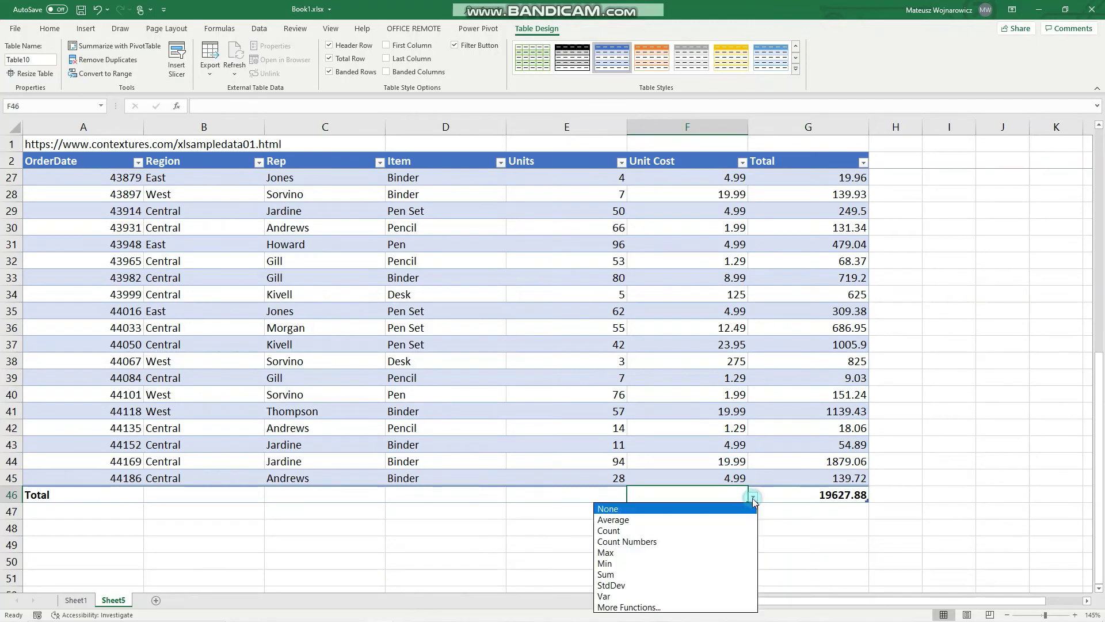
left_click(713, 521)
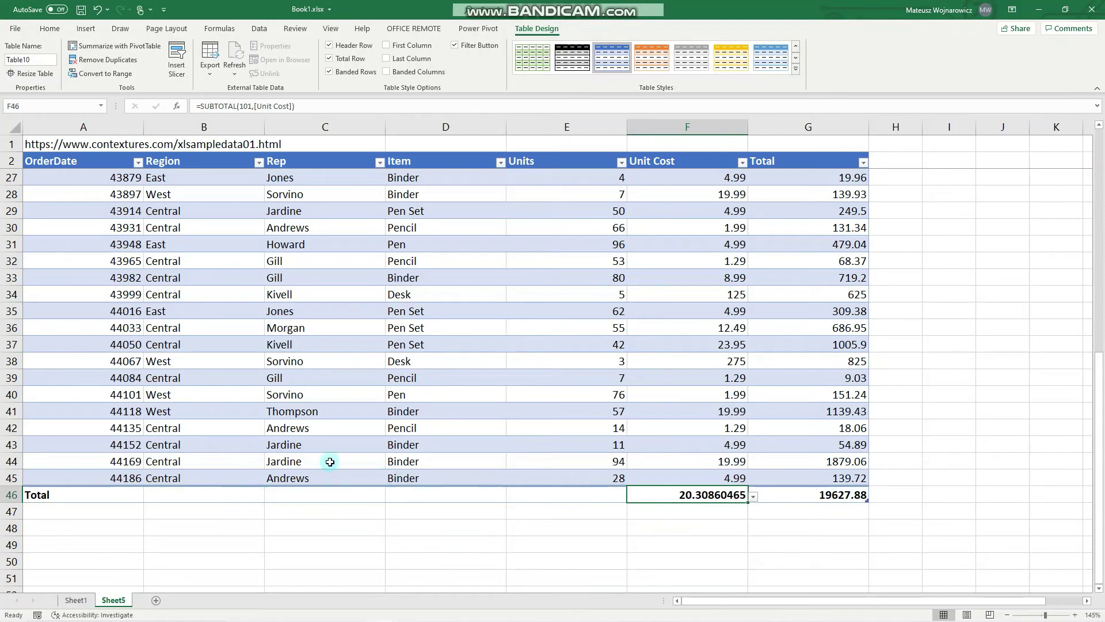
Set the Rep total in C46 to Count, showing 43 entries
scroll(329, 345, "up", 8)
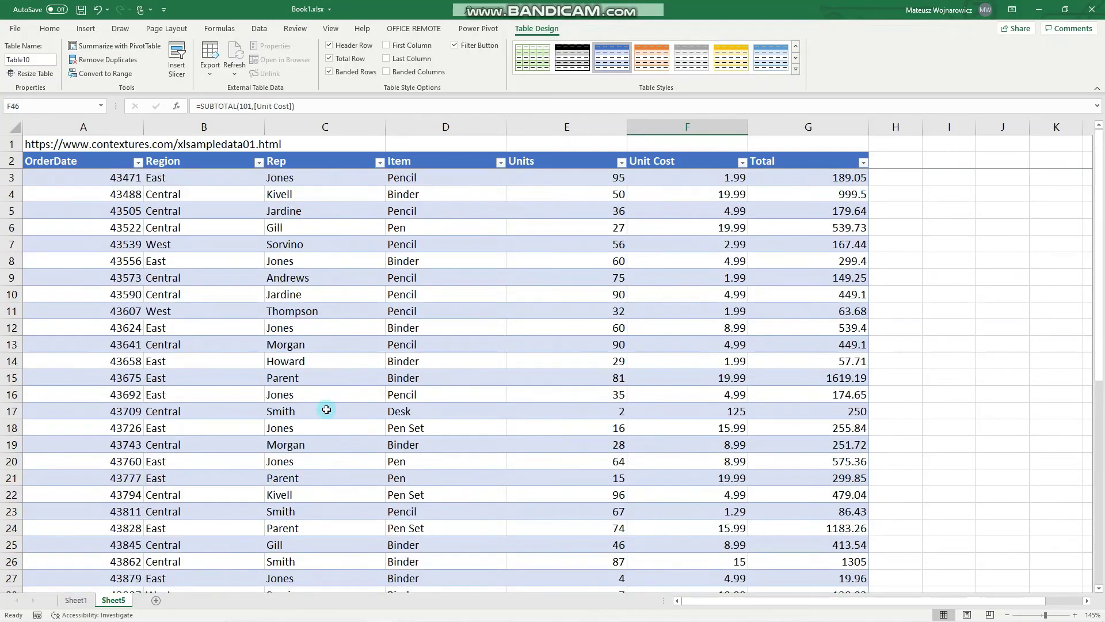
scroll(326, 409, "down", 6)
scroll(323, 420, "down", 4)
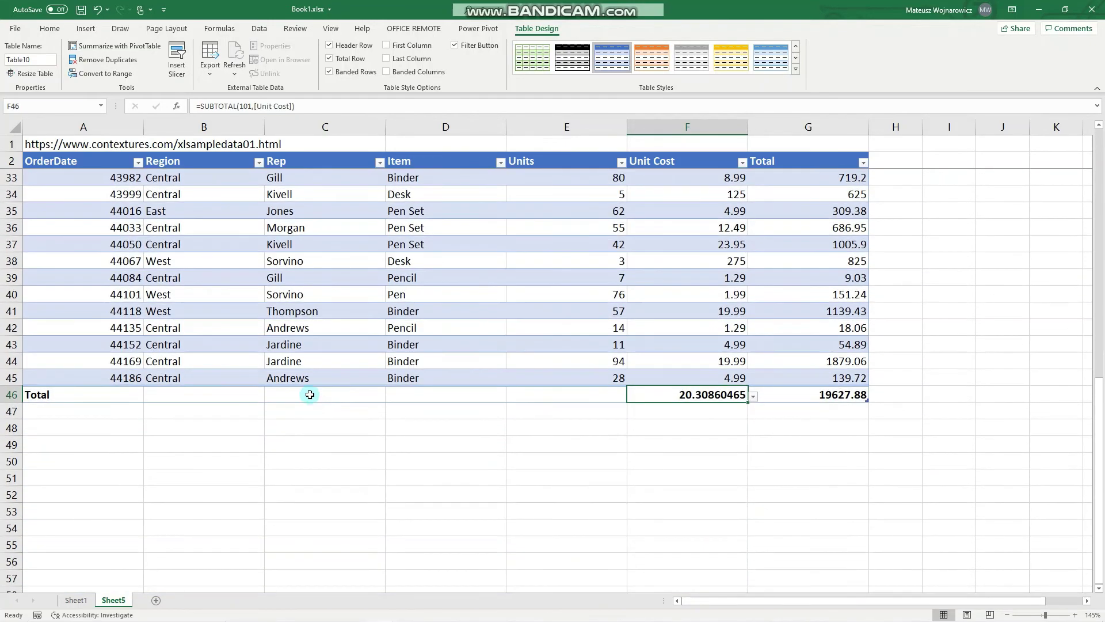
left_click(307, 395)
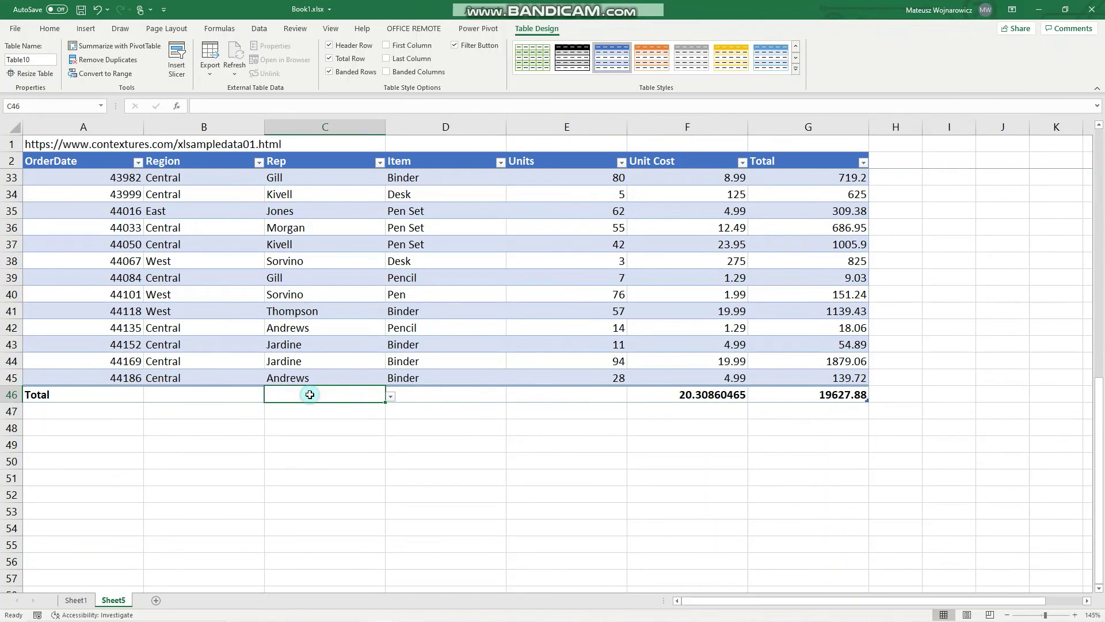
left_click(97, 151)
left_click(309, 395)
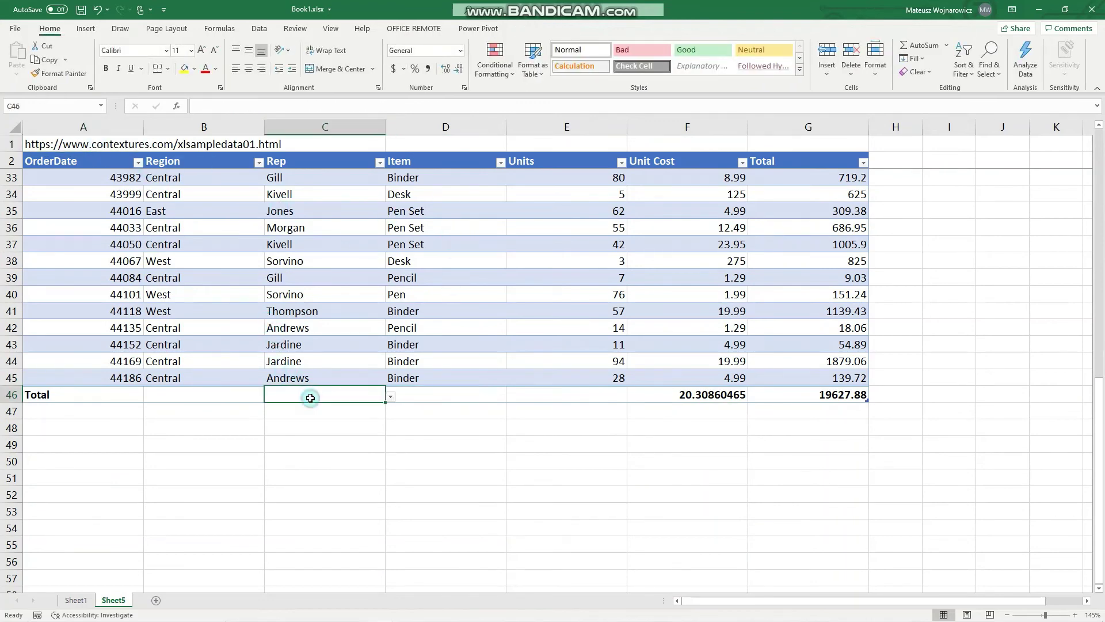
left_click(391, 396)
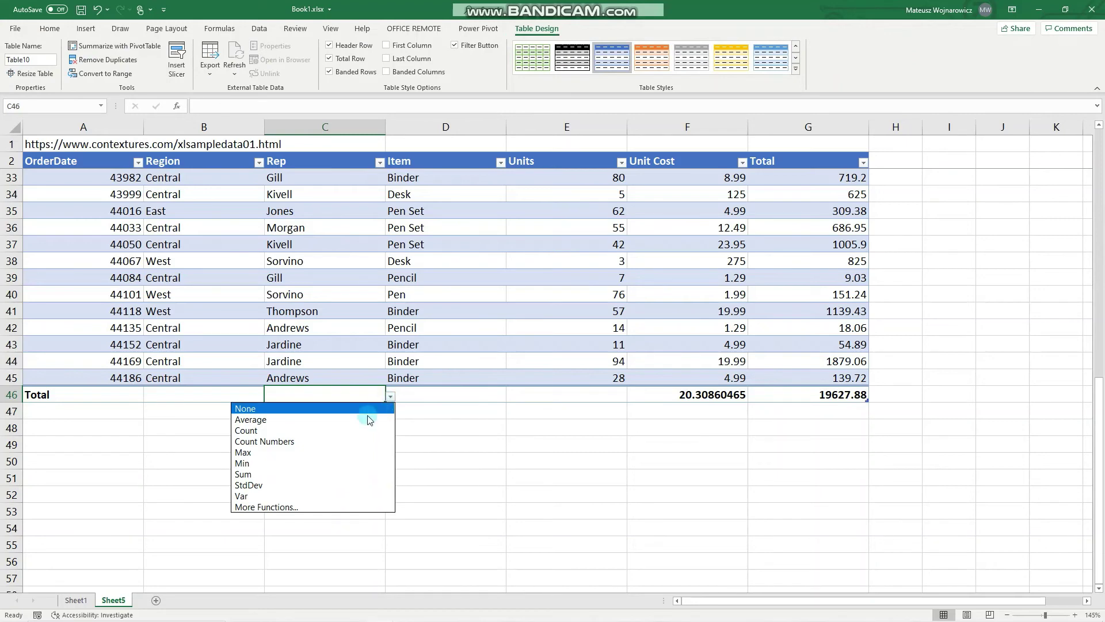
left_click(312, 430)
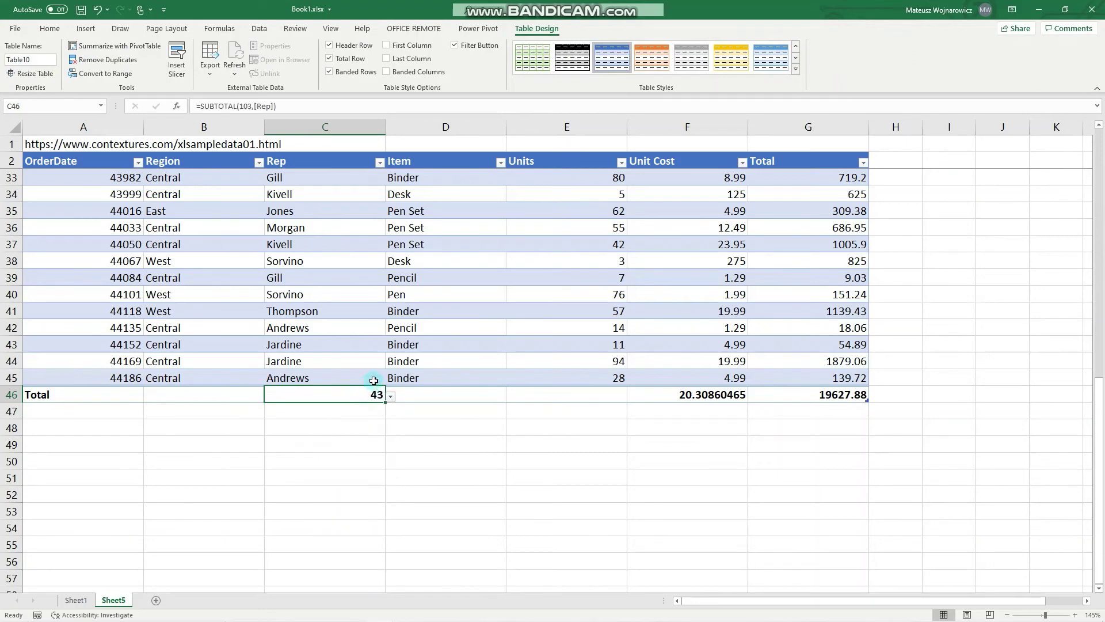
scroll(344, 261, "up", 8)
scroll(344, 261, "up", 3)
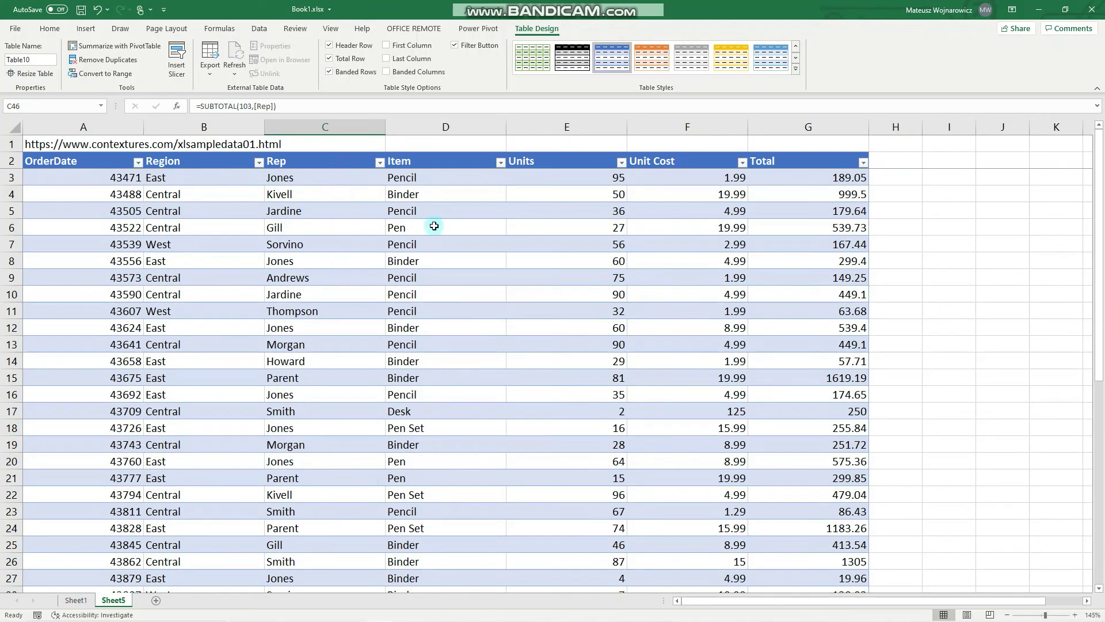
scroll(364, 277, "down", 8)
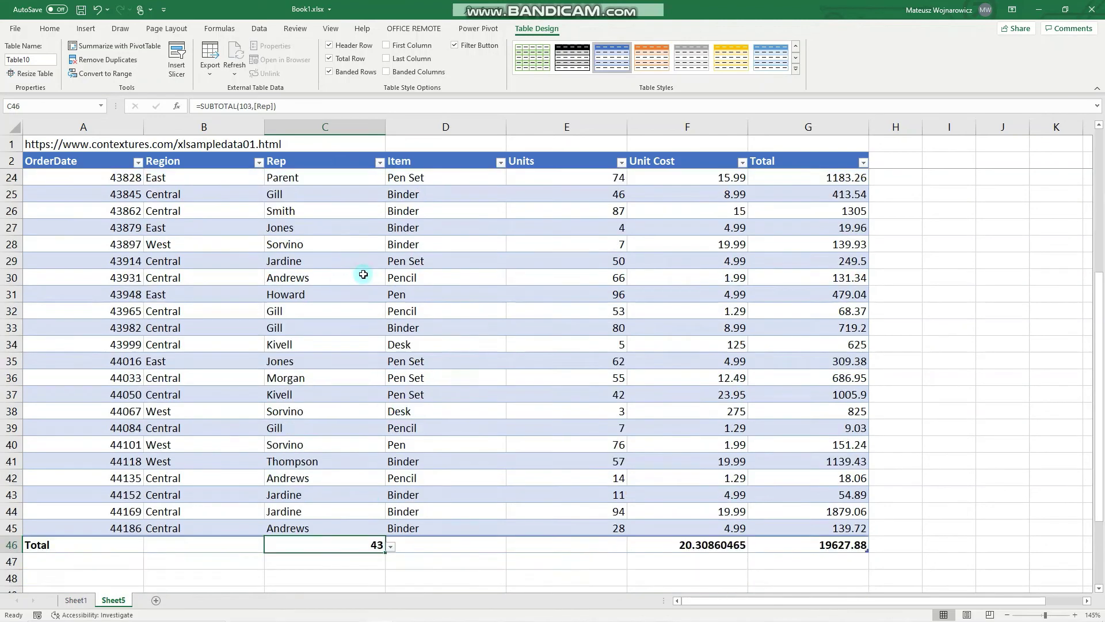
scroll(363, 277, "down", 1)
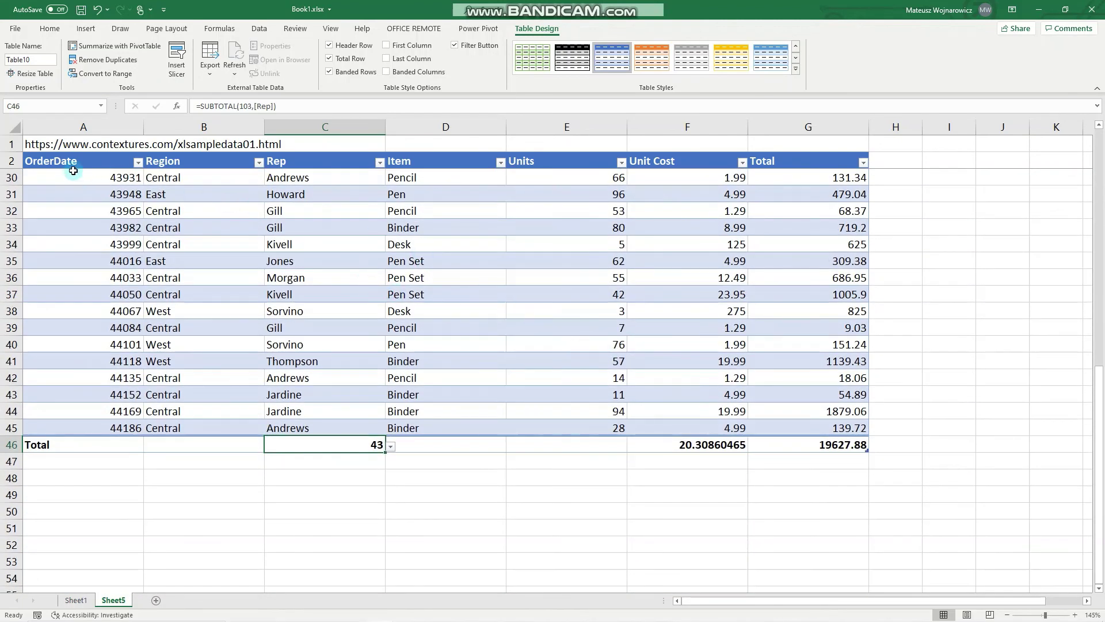
On Sheet1, select the three table-modification topics in A54:A56
left_click(74, 600)
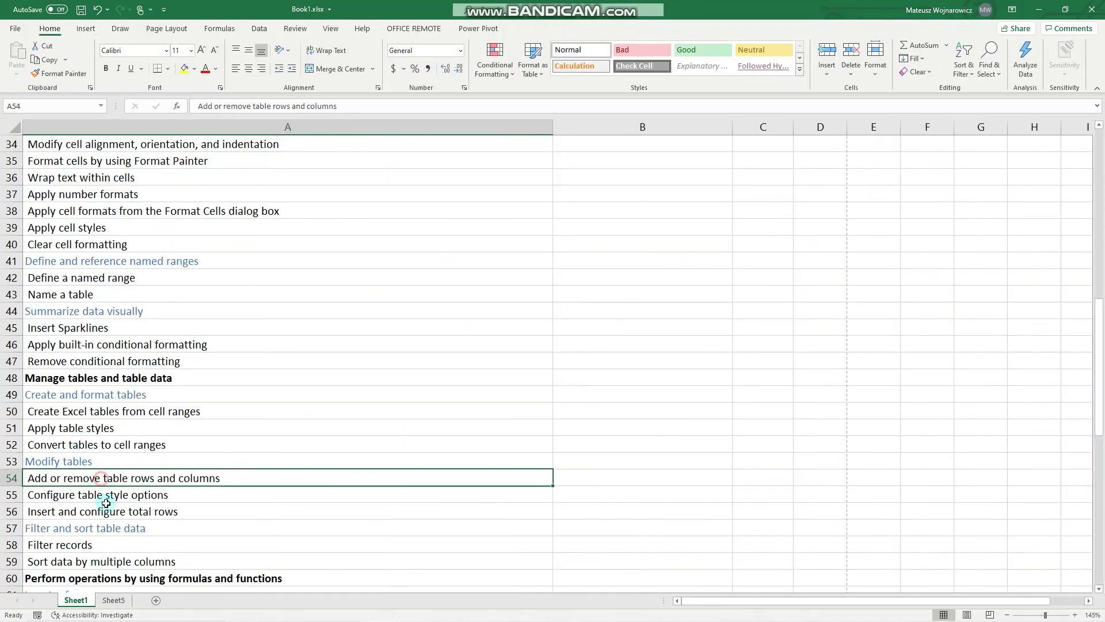
left_click_drag(106, 503, 111, 516)
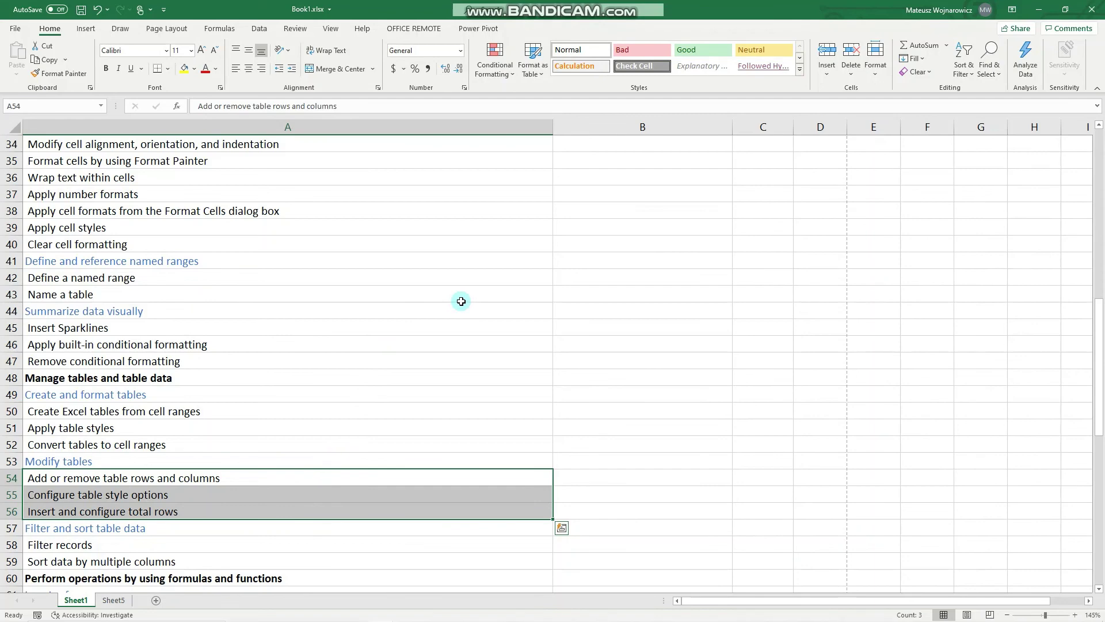